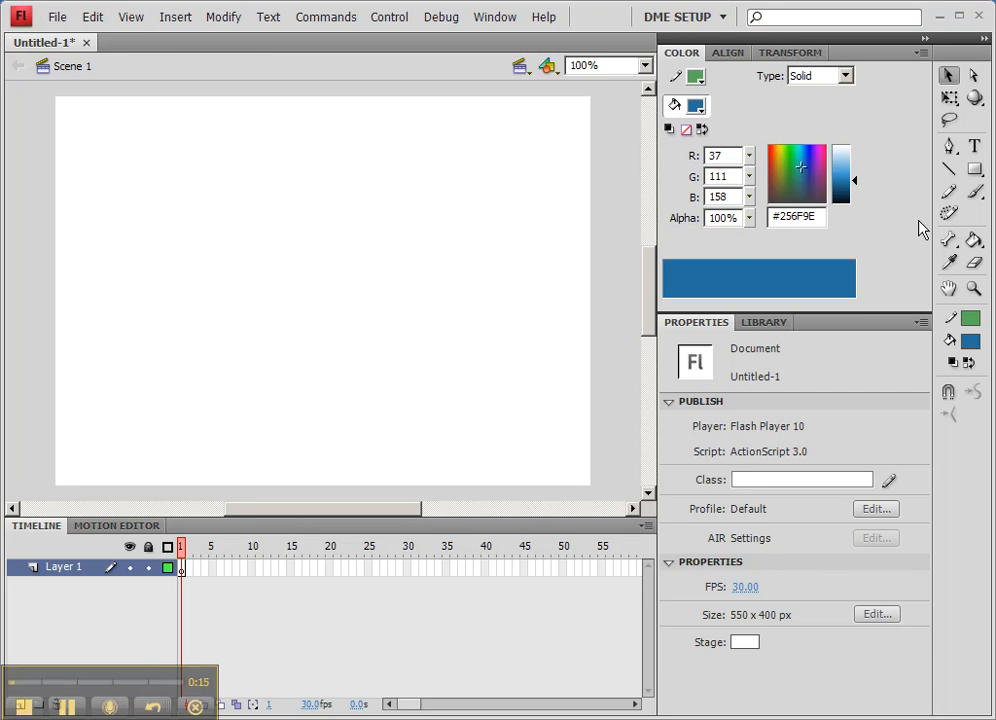
# Step: Draw a 93 × 96 blue rectangle with a thick green outline on the left of the stage
pyautogui.click(974, 170)
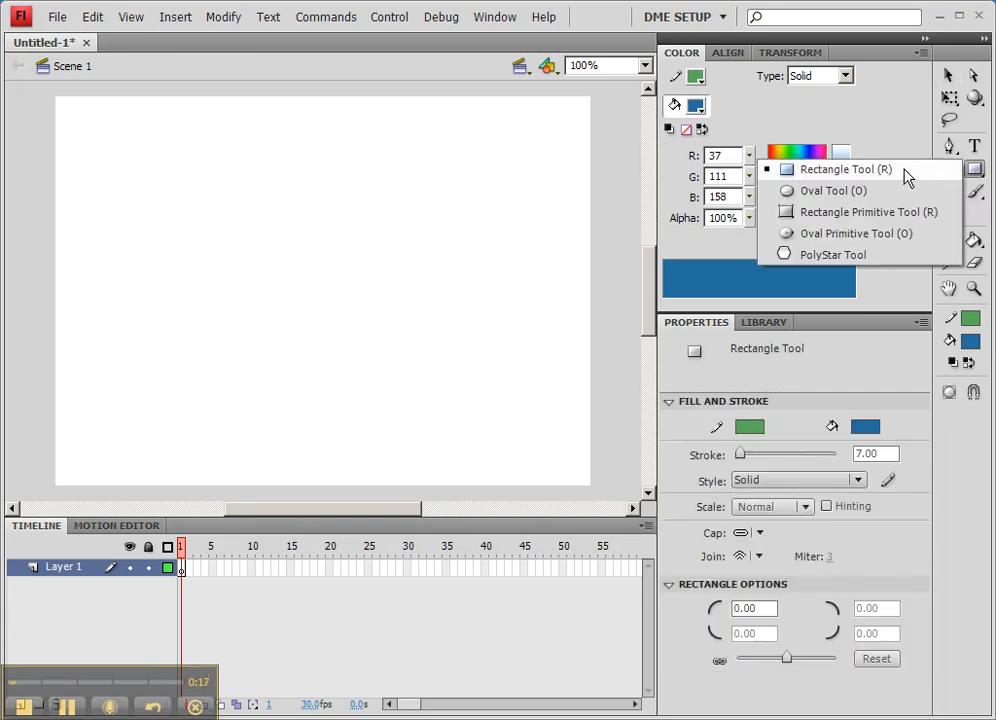
pyautogui.click(833, 171)
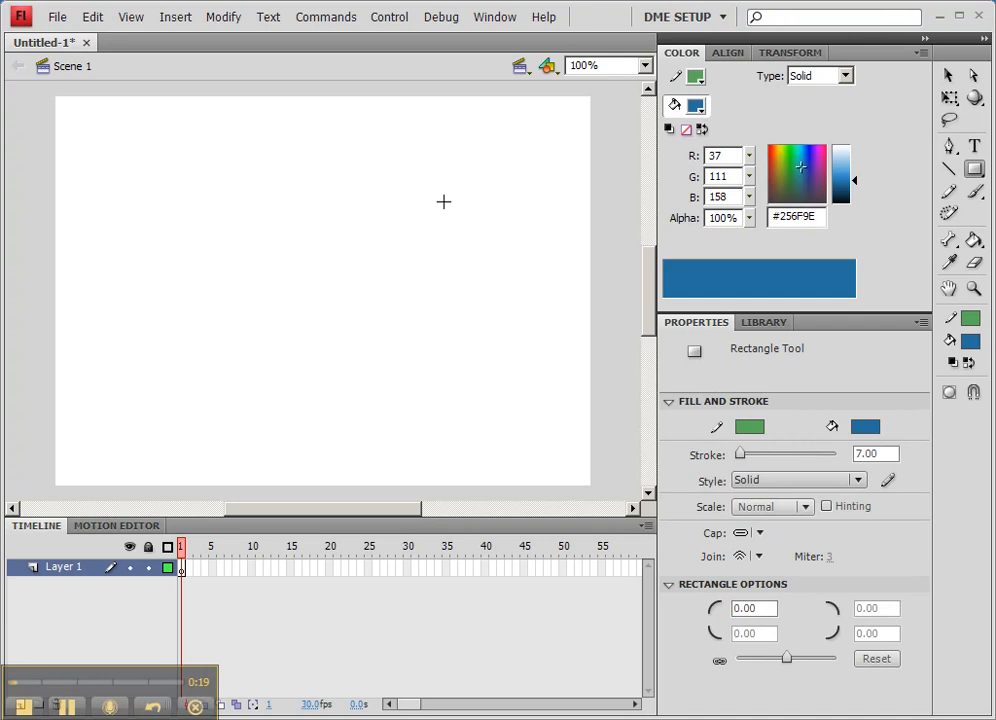
pyautogui.moveTo(123, 237); pyautogui.dragTo(213, 330)
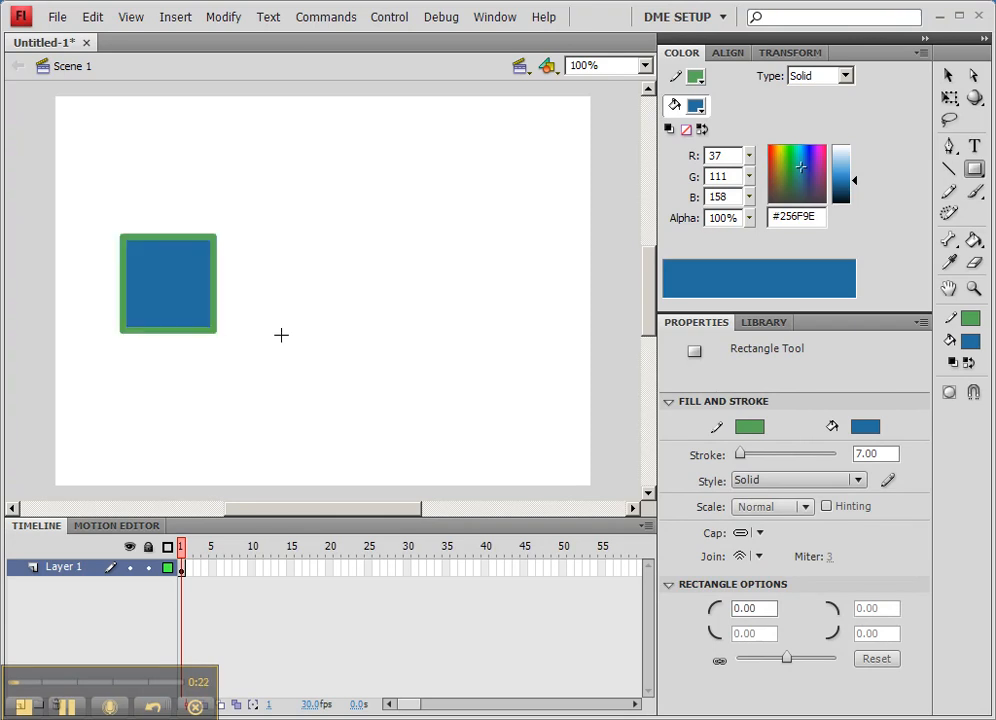
pyautogui.click(948, 75)
# Step: Select the square's blue fill and its individual outline sides one at a time
pyautogui.click(199, 288)
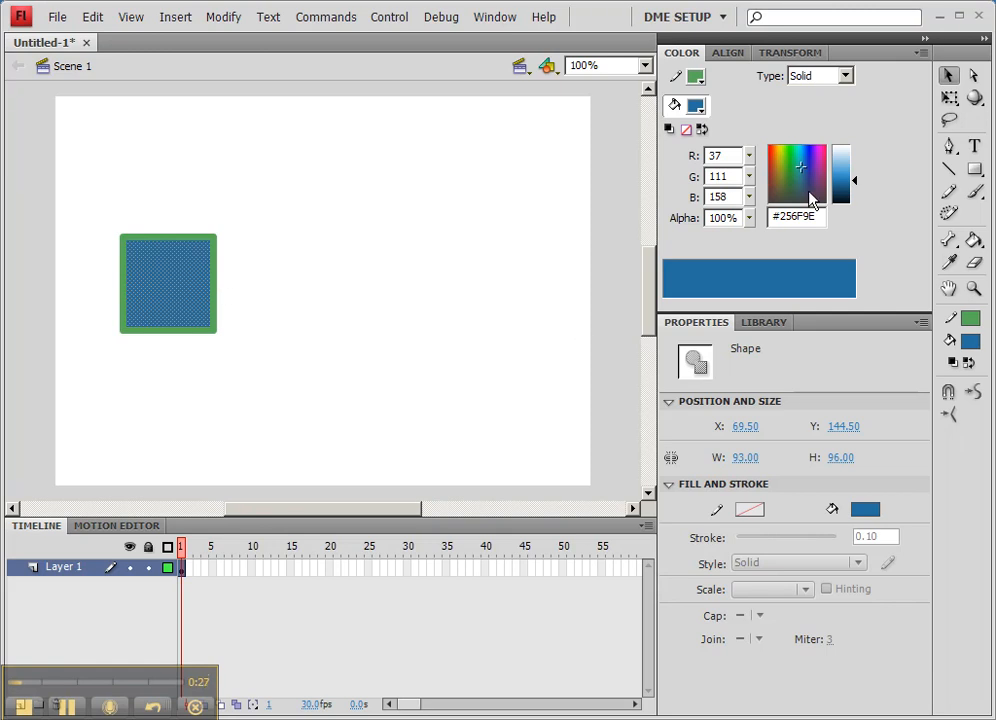
pyautogui.click(216, 262)
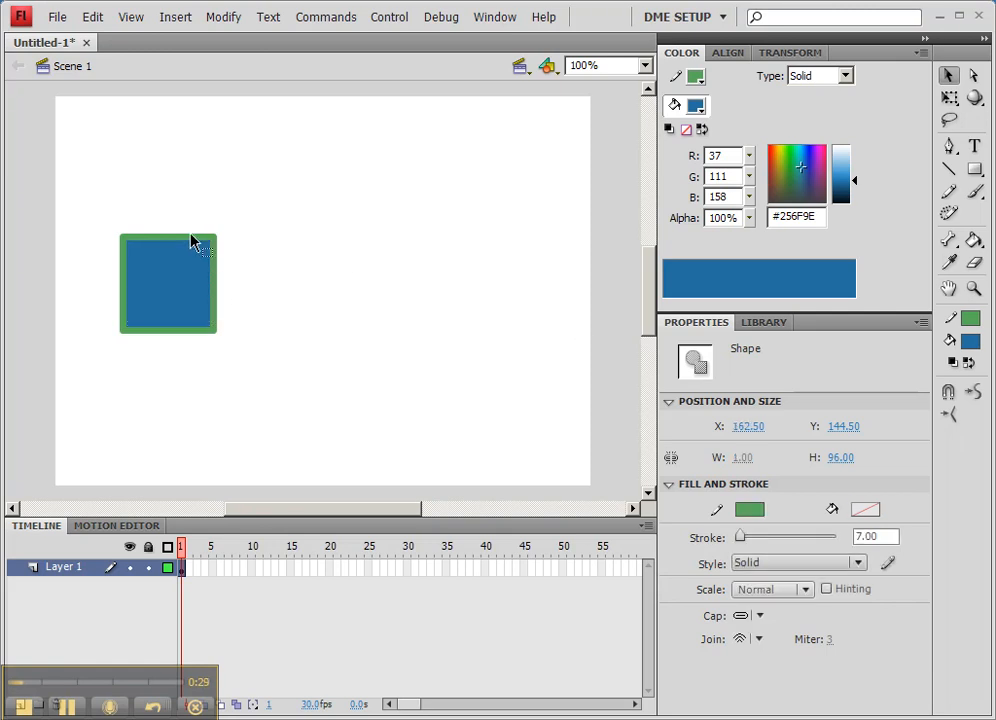
pyautogui.click(112, 260)
pyautogui.click(123, 259)
pyautogui.click(162, 331)
pyautogui.click(193, 303)
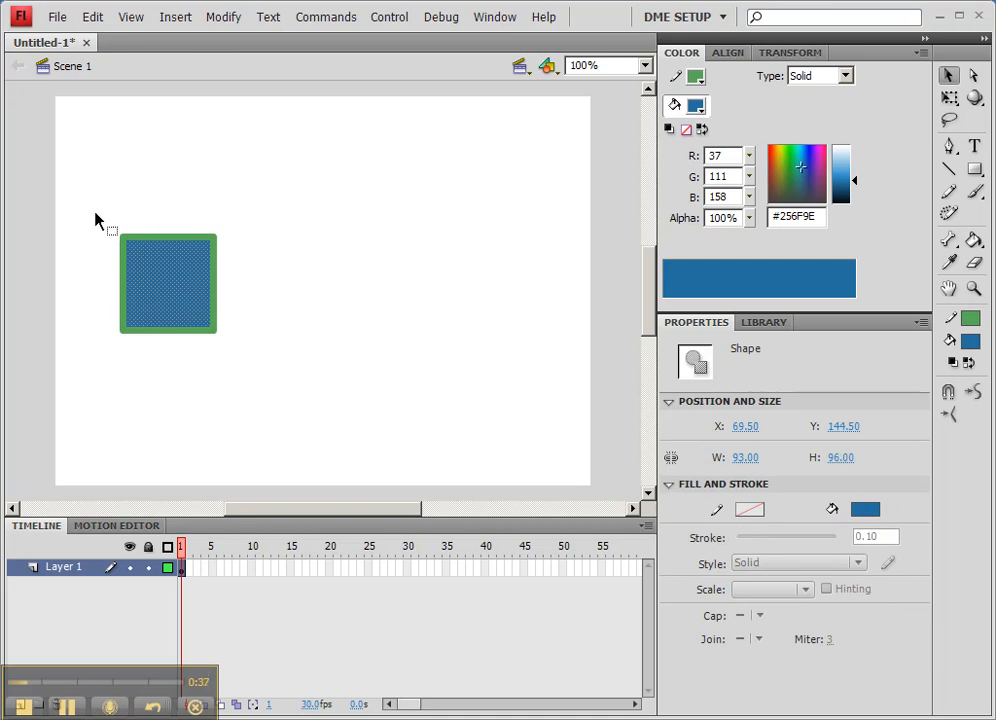
# Step: Marquee-drag around the whole square so the fill and the 7.00 green stroke are selected together
pyautogui.moveTo(100, 209)
pyautogui.mouseDown()
pyautogui.moveTo(142, 267)
pyautogui.moveTo(251, 371)
pyautogui.mouseUp()
pyautogui.click(252, 368)
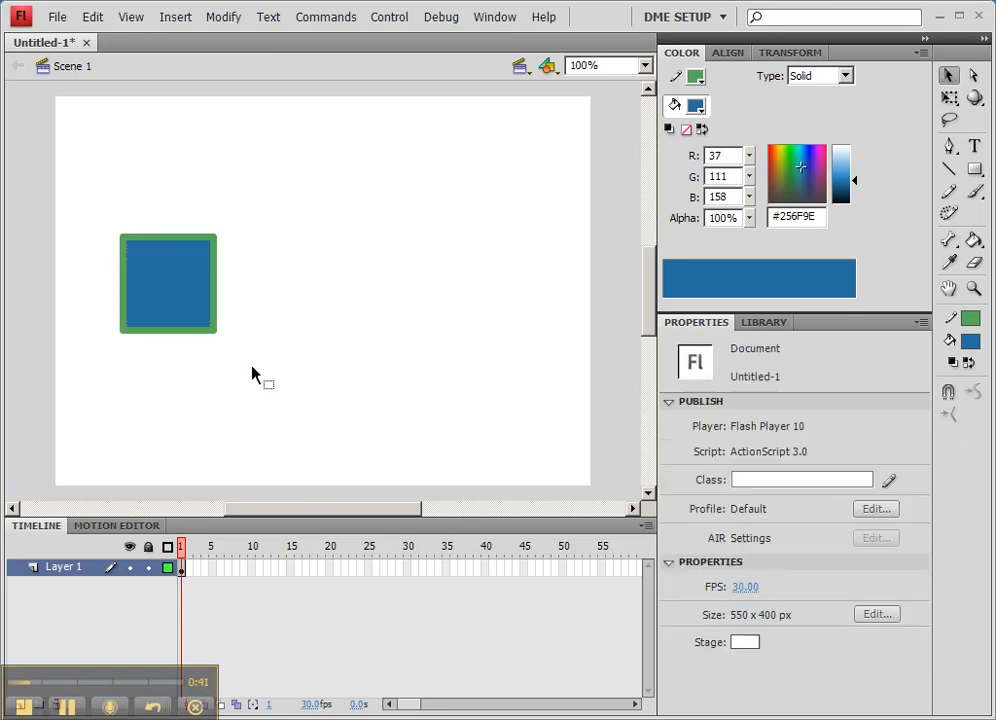
pyautogui.moveTo(91, 198); pyautogui.dragTo(240, 369)
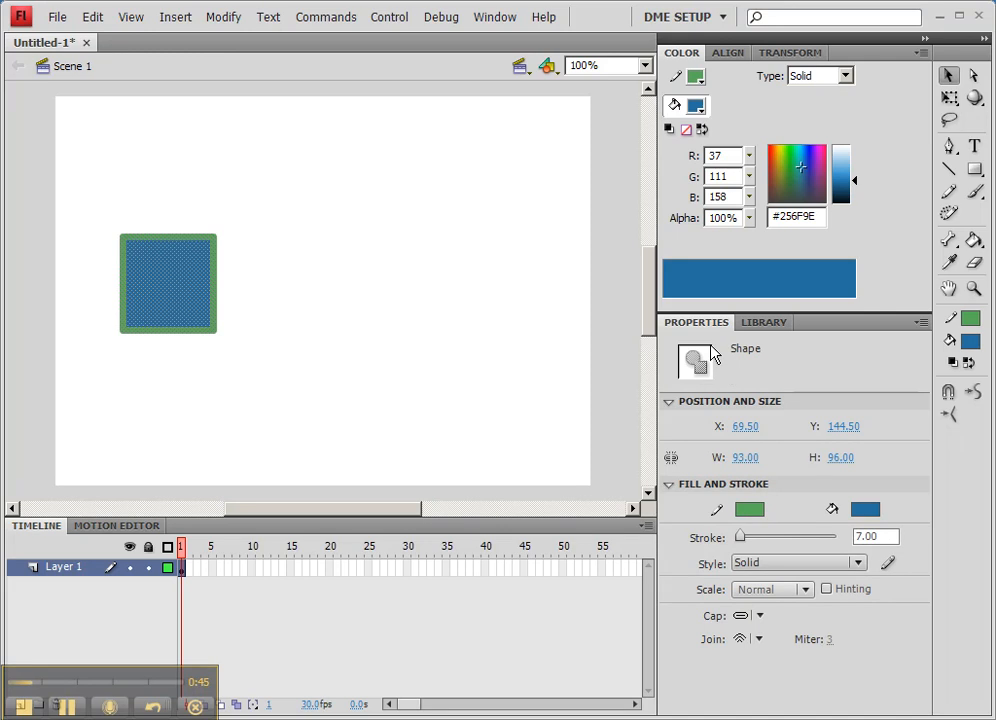
pyautogui.click(238, 264)
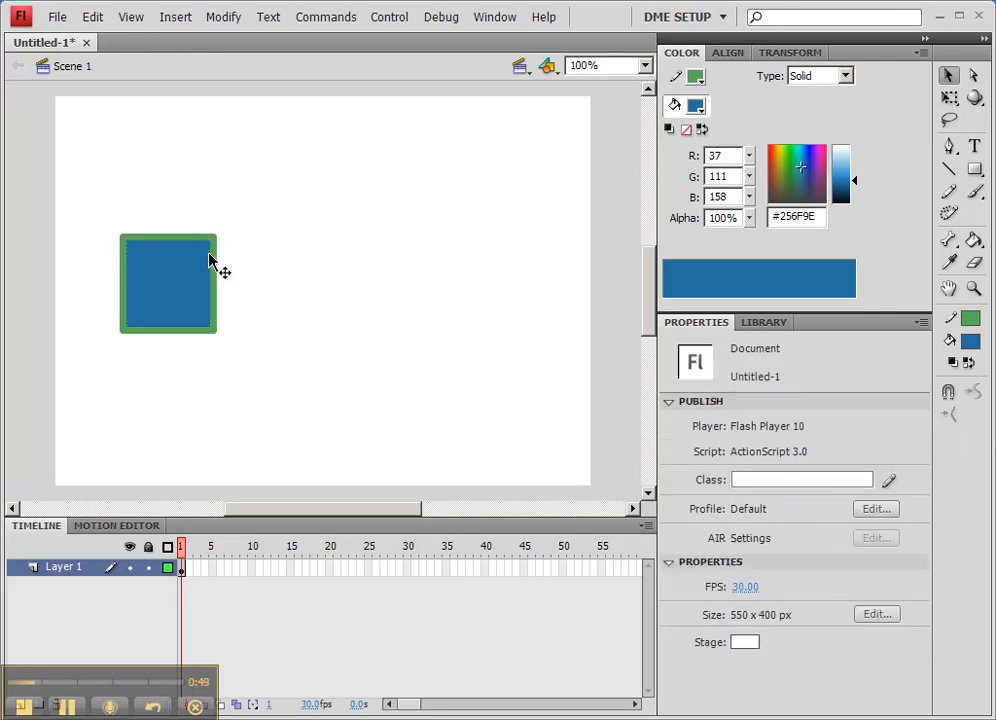
pyautogui.click(175, 266)
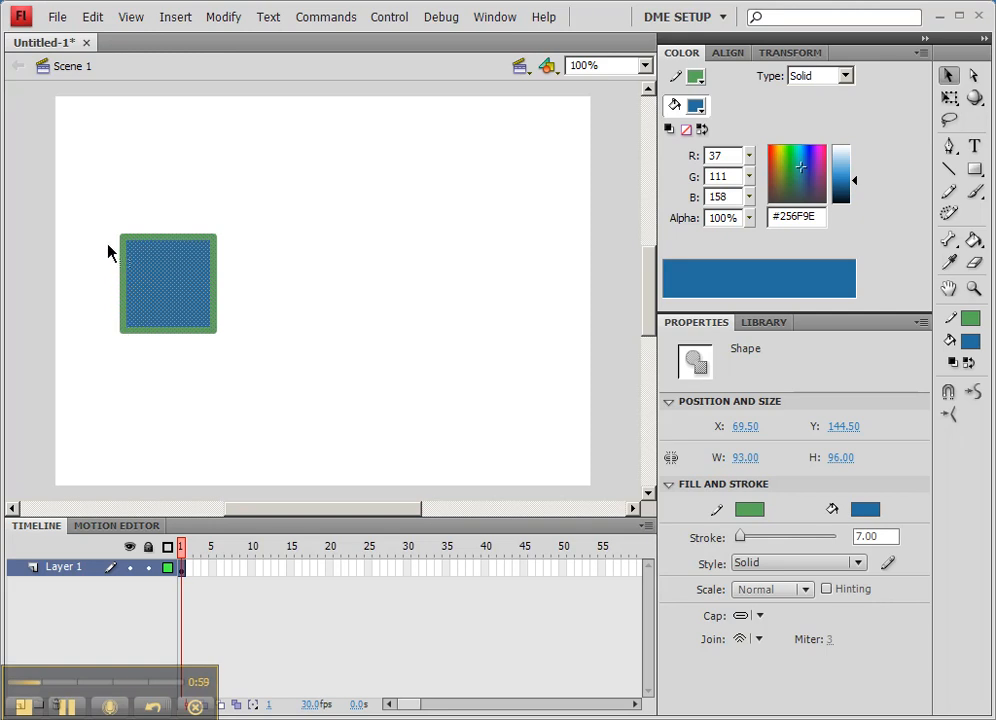
pyautogui.moveTo(102, 200); pyautogui.dragTo(237, 356)
pyautogui.moveTo(112, 221); pyautogui.dragTo(186, 369)
pyautogui.moveTo(102, 216); pyautogui.dragTo(240, 367)
# Step: Try the context menu and F8 Convert to Symbol, cancel it, and show the empty Library panel
pyautogui.rightClick(172, 277)
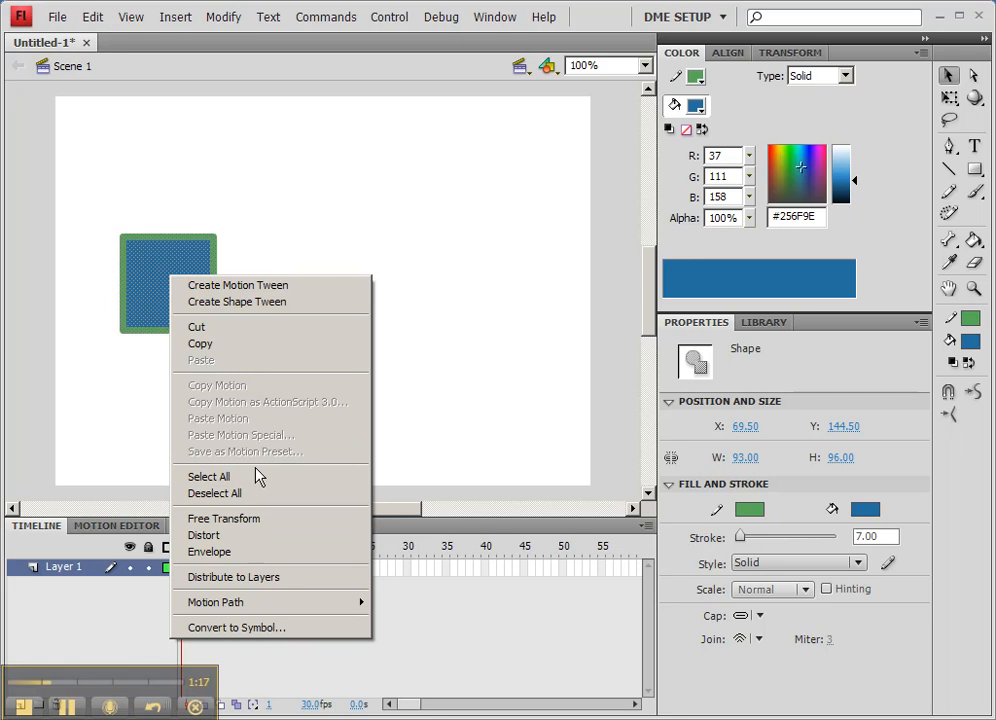
pyautogui.click(175, 268)
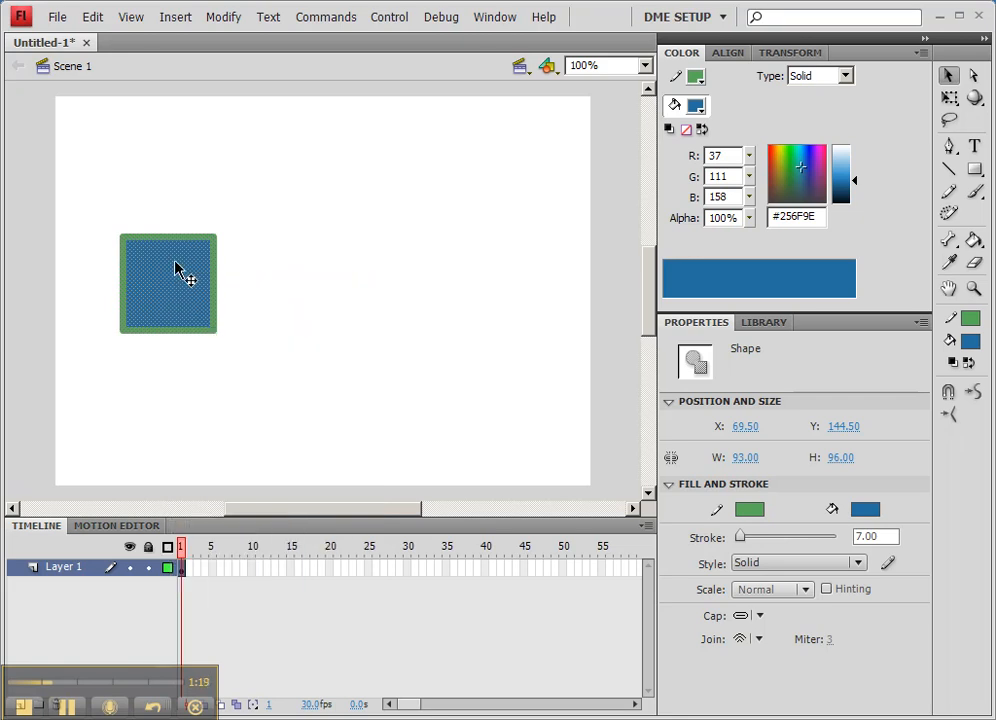
pyautogui.press('F8')
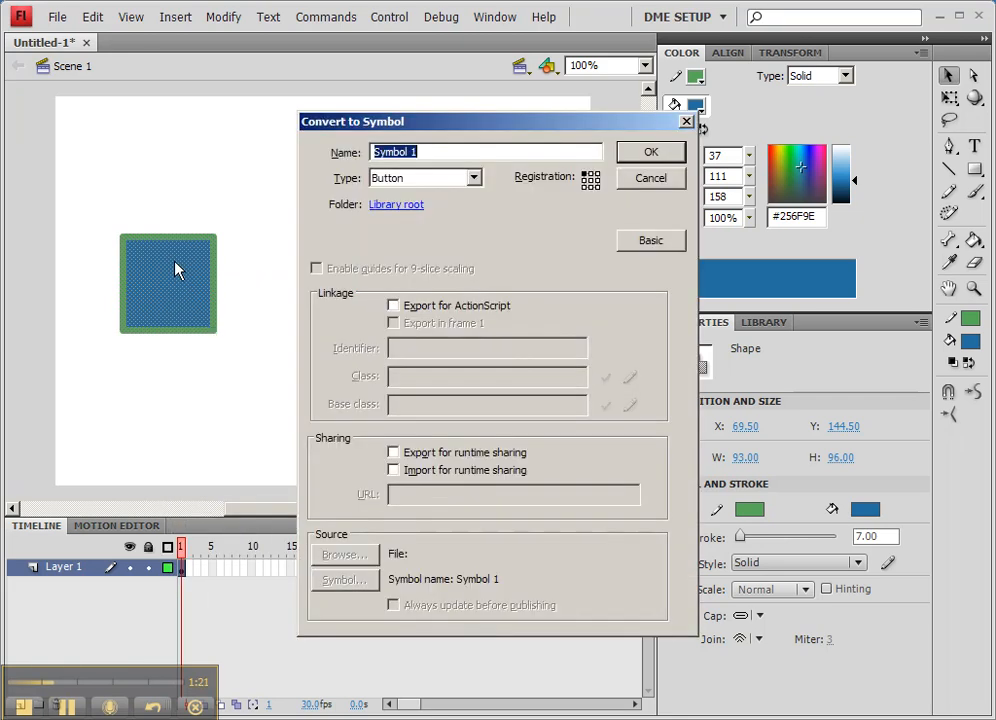
pyautogui.click(648, 180)
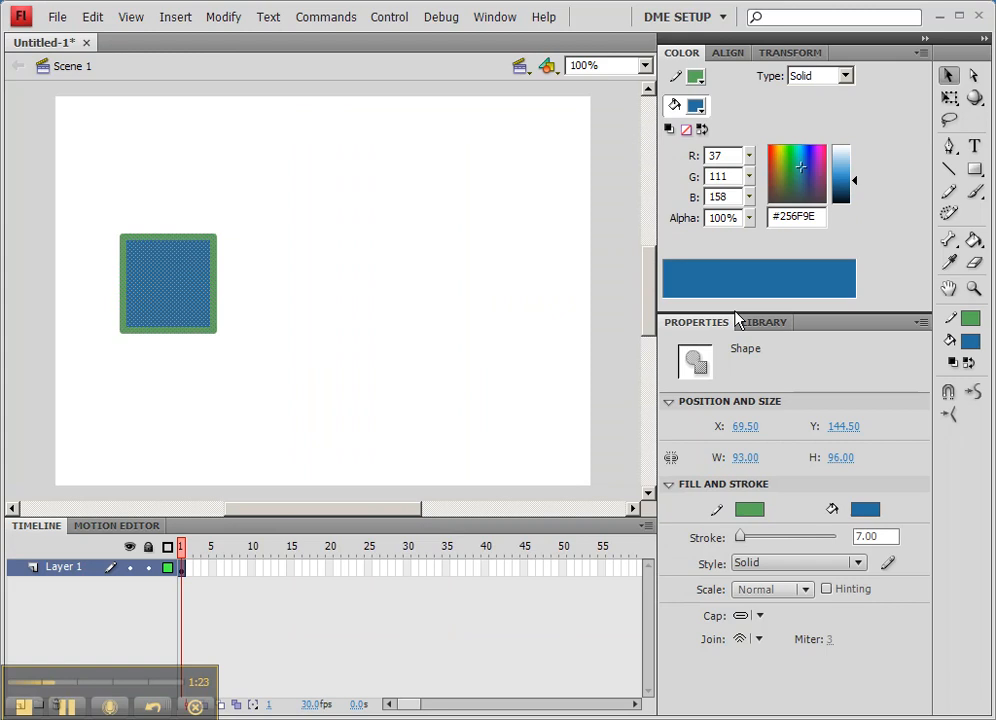
pyautogui.click(764, 324)
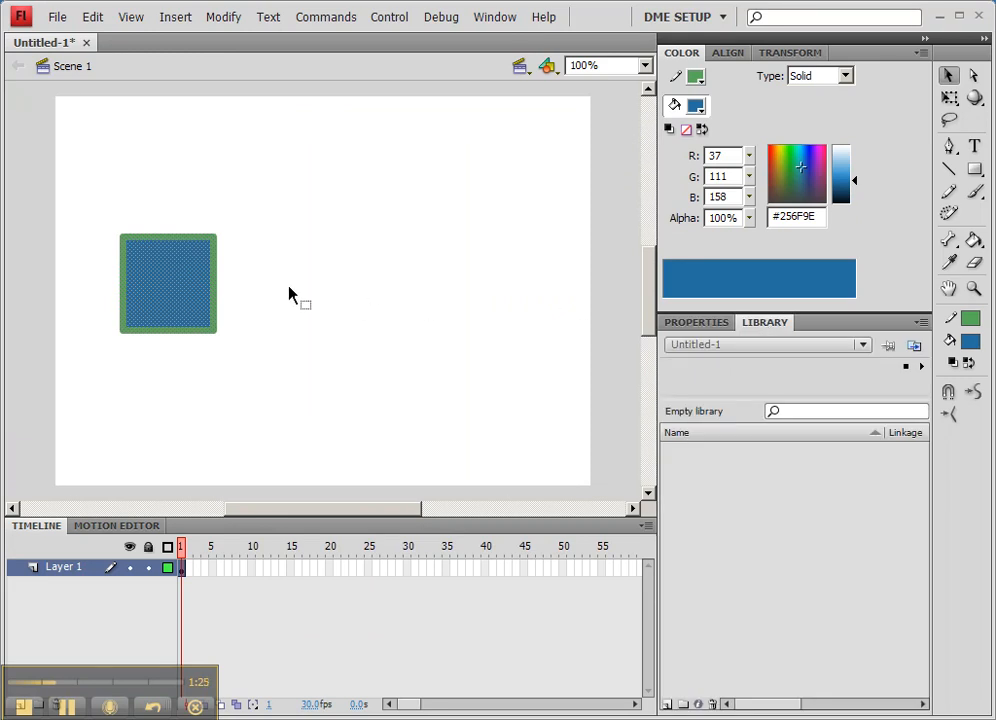
# Step: Drag the selected square into the Library panel, opening Convert to Symbol with 'Symbol 1'
pyautogui.moveTo(174, 279); pyautogui.dragTo(727, 511)
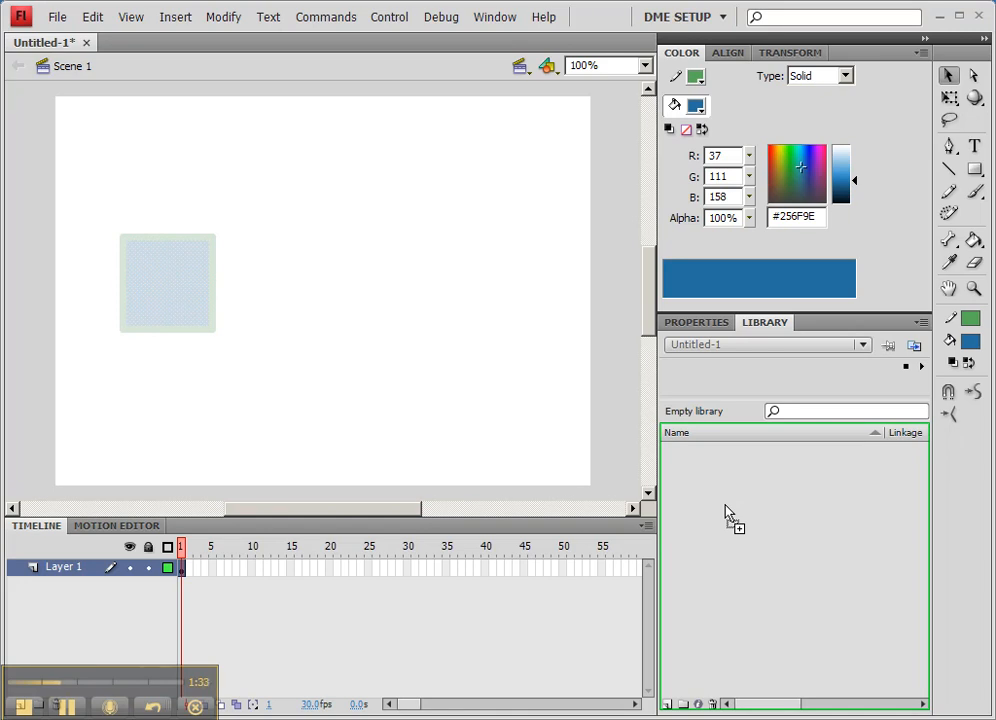
pyautogui.moveTo(725, 505); pyautogui.dragTo(725, 505)
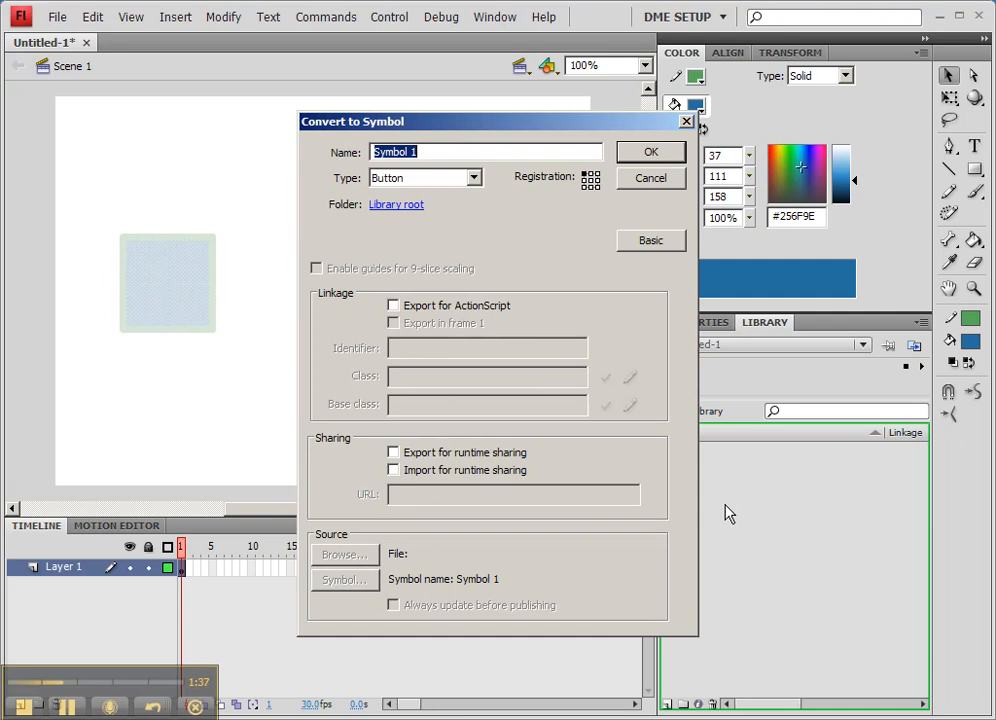
# Step: Switch Convert to Symbol to the Basic view and set its Type to Movie Clip
pyautogui.moveTo(547, 129); pyautogui.dragTo(505, 132)
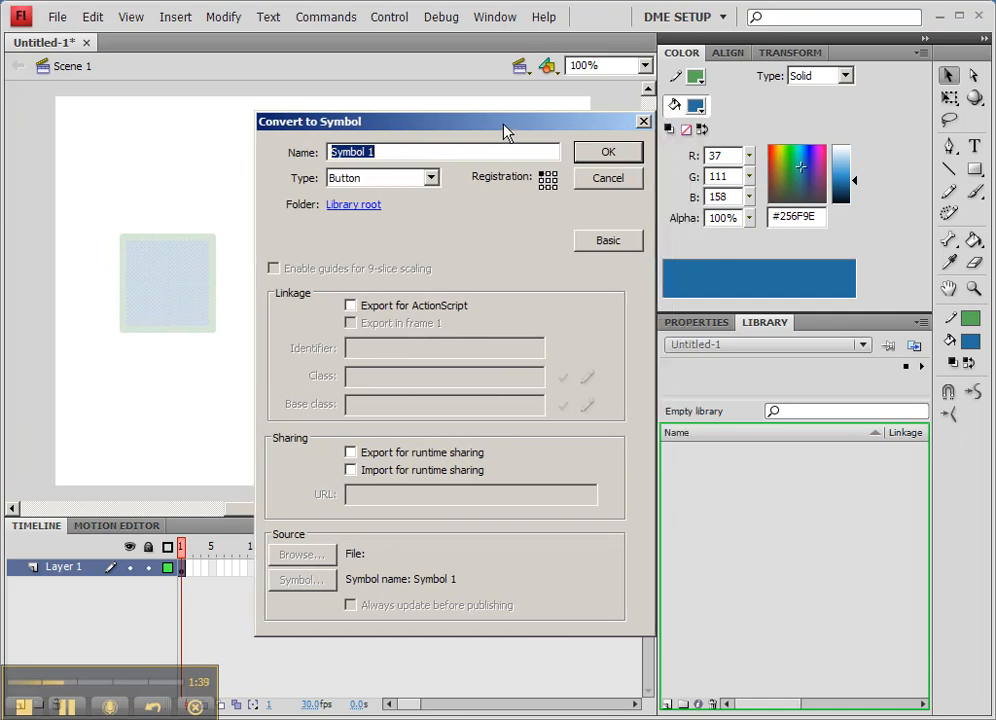
pyautogui.click(606, 244)
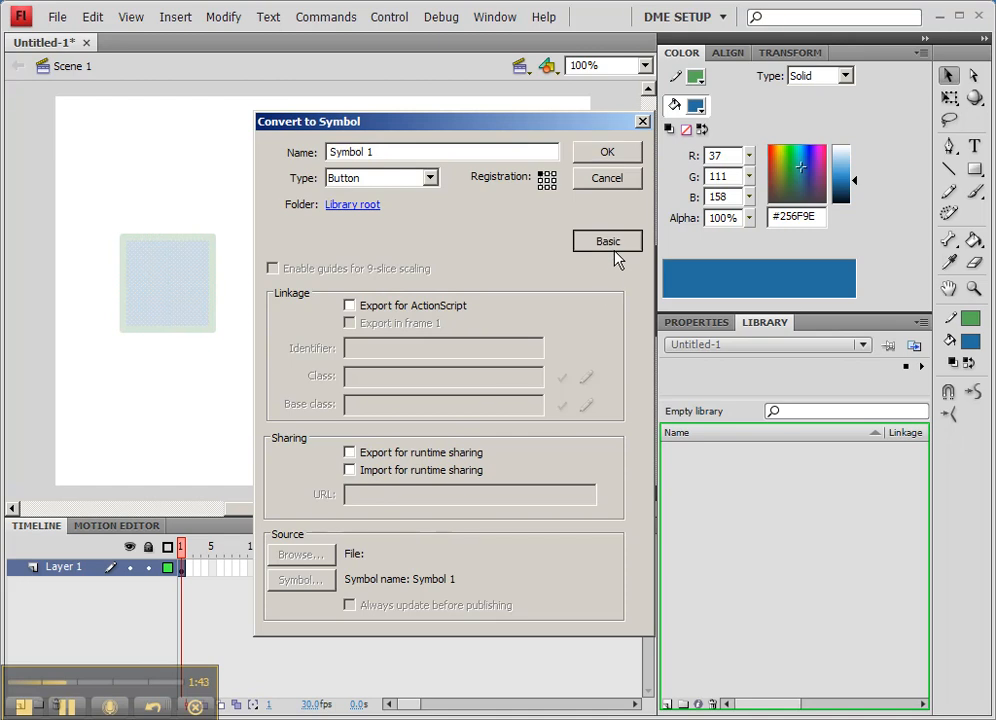
pyautogui.moveTo(486, 131); pyautogui.dragTo(464, 133)
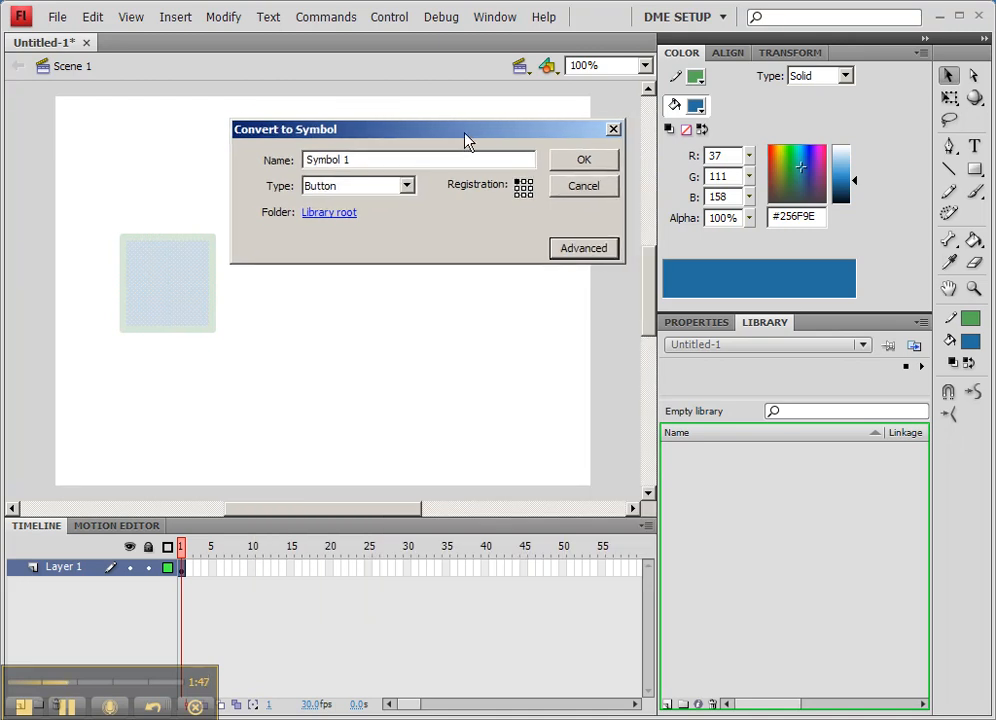
pyautogui.click(363, 186)
pyautogui.click(332, 198)
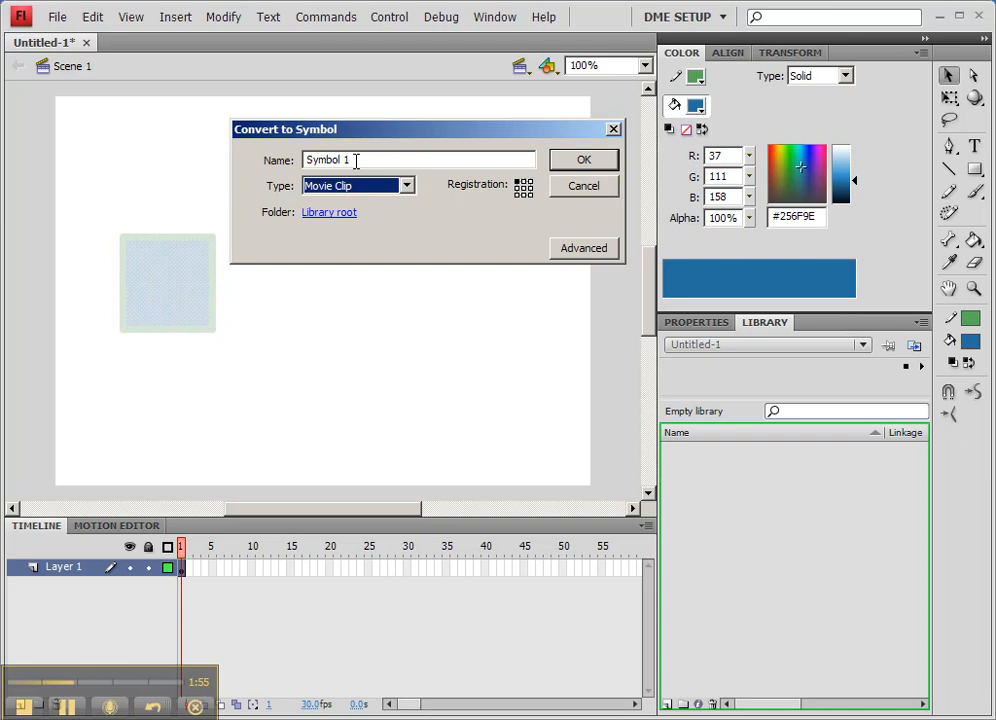
# Step: Name the symbol 'sample box' and confirm to add it to the library
pyautogui.click(356, 161)
pyautogui.press('BackSpace')
pyautogui.write('1')
pyautogui.moveTo(360, 159); pyautogui.dragTo(304, 160)
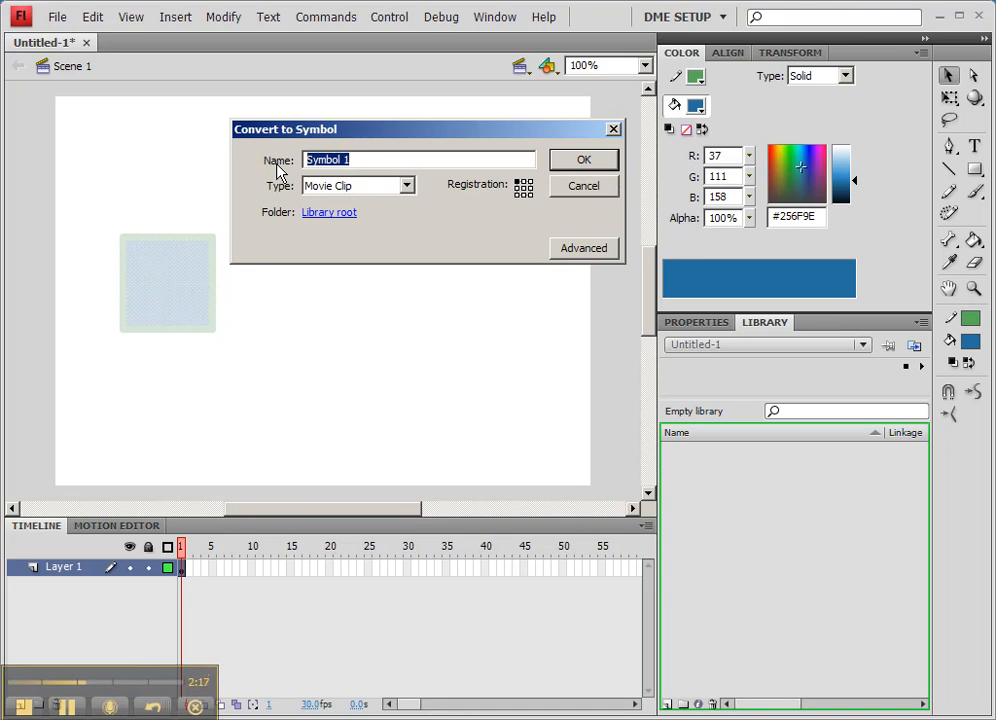
pyautogui.write('blue')
pyautogui.press('BackSpace')
pyautogui.press('BackSpace')
pyautogui.press('BackSpace')
pyautogui.press('BackSpace')
pyautogui.press('BackSpace')
pyautogui.write('sample box')
pyautogui.press('Return')
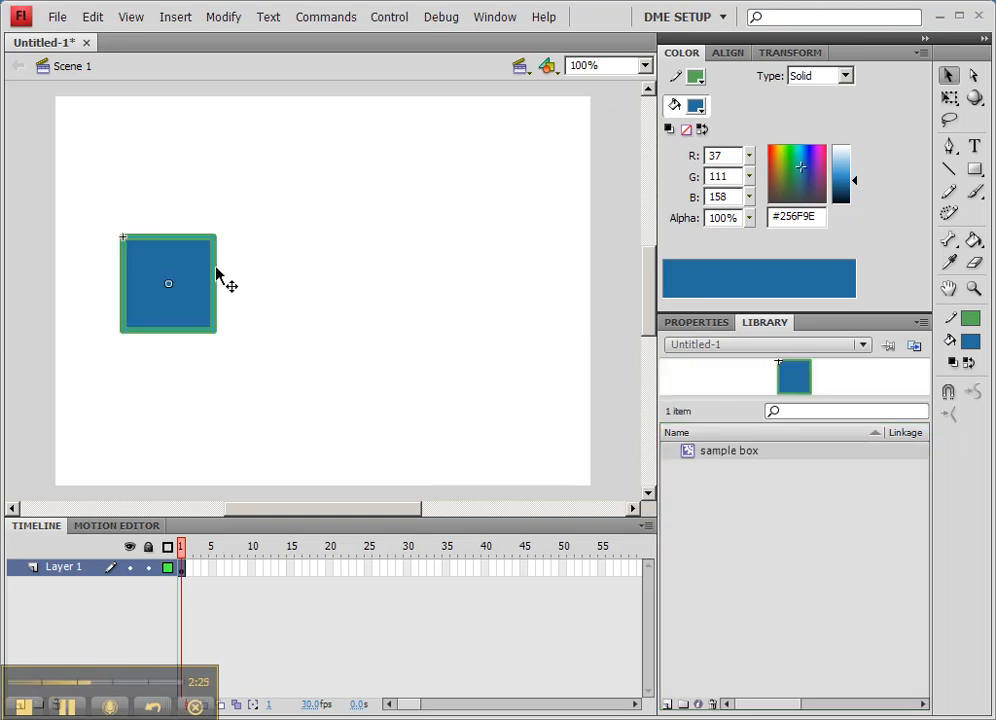
# Step: Nudge the first box, then drag more sample box instances from the library to form three in a row
pyautogui.moveTo(201, 270); pyautogui.dragTo(218, 260)
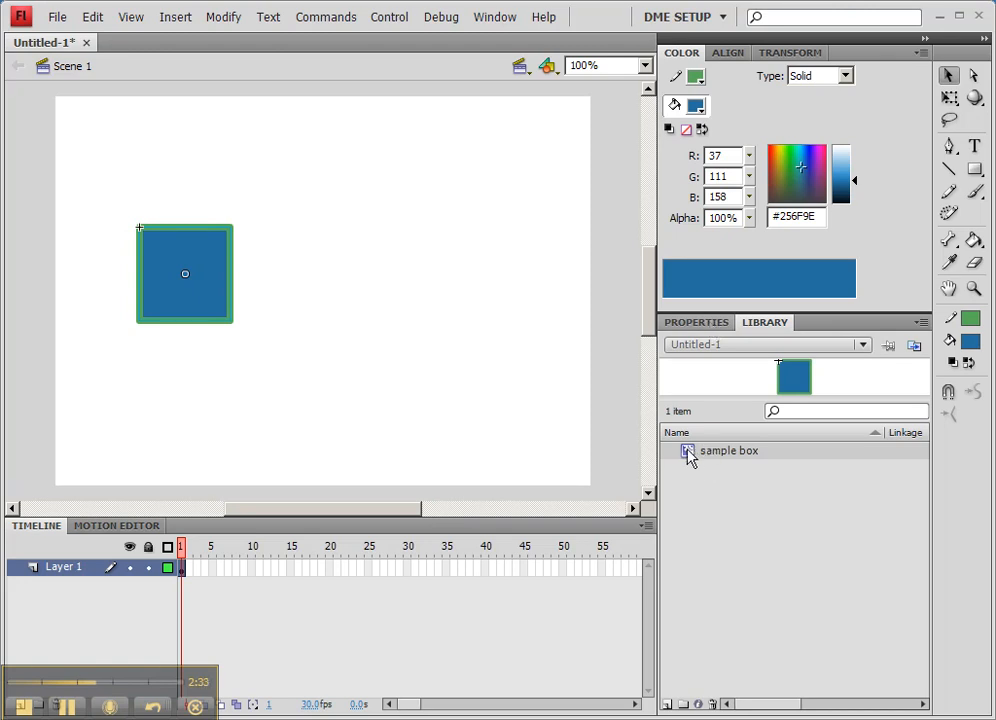
pyautogui.moveTo(688, 455); pyautogui.dragTo(351, 285)
pyautogui.moveTo(688, 452); pyautogui.dragTo(522, 307)
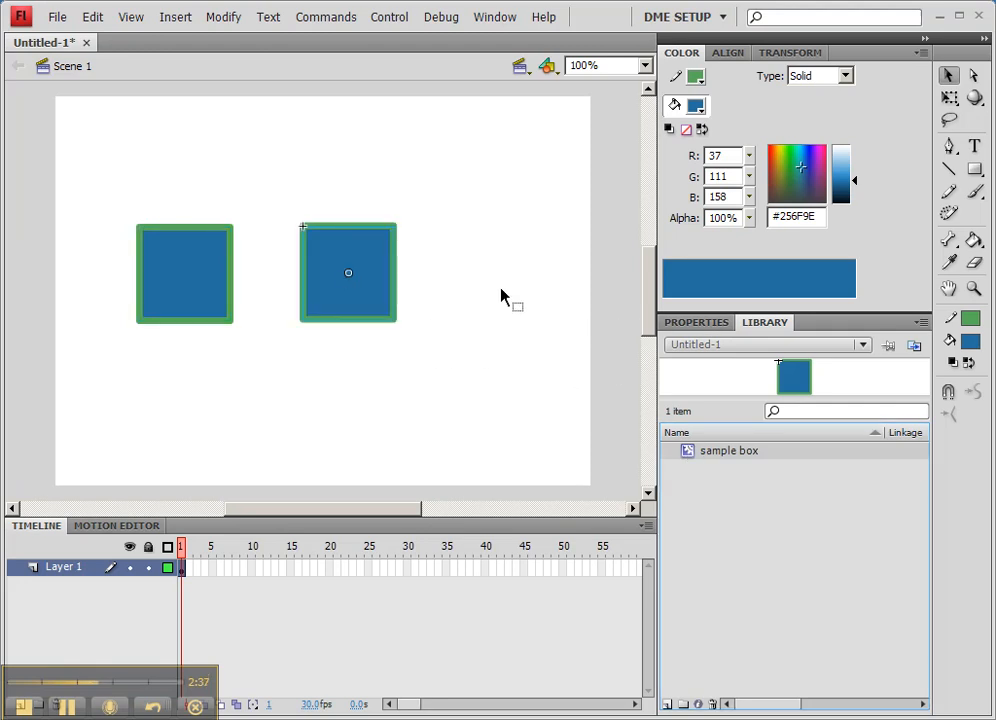
pyautogui.moveTo(689, 456); pyautogui.dragTo(495, 286)
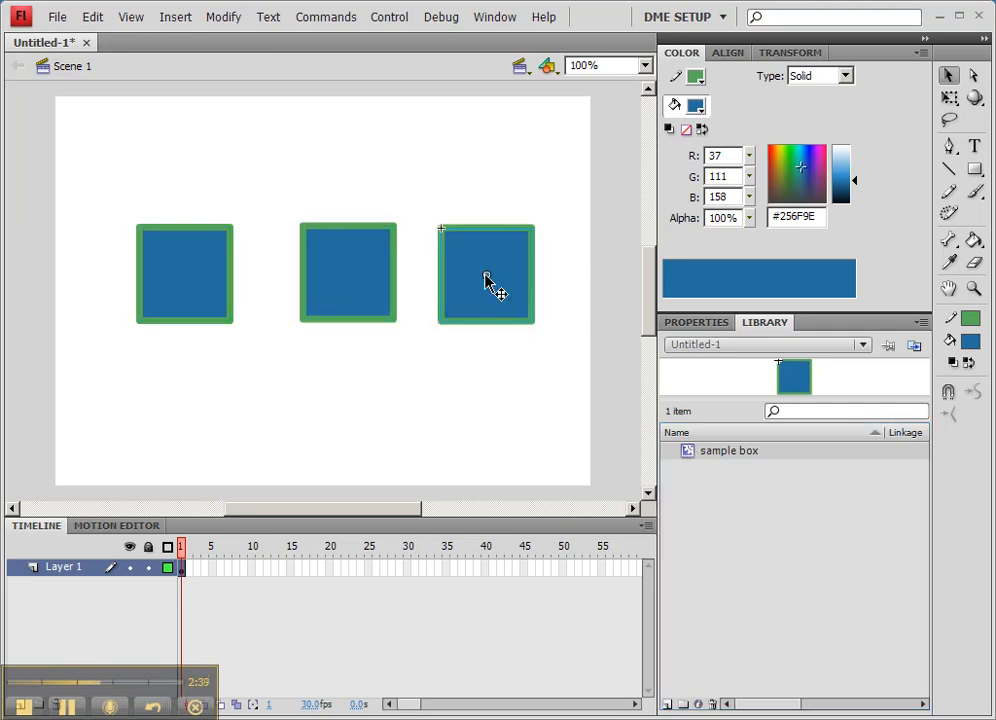
pyautogui.click(697, 323)
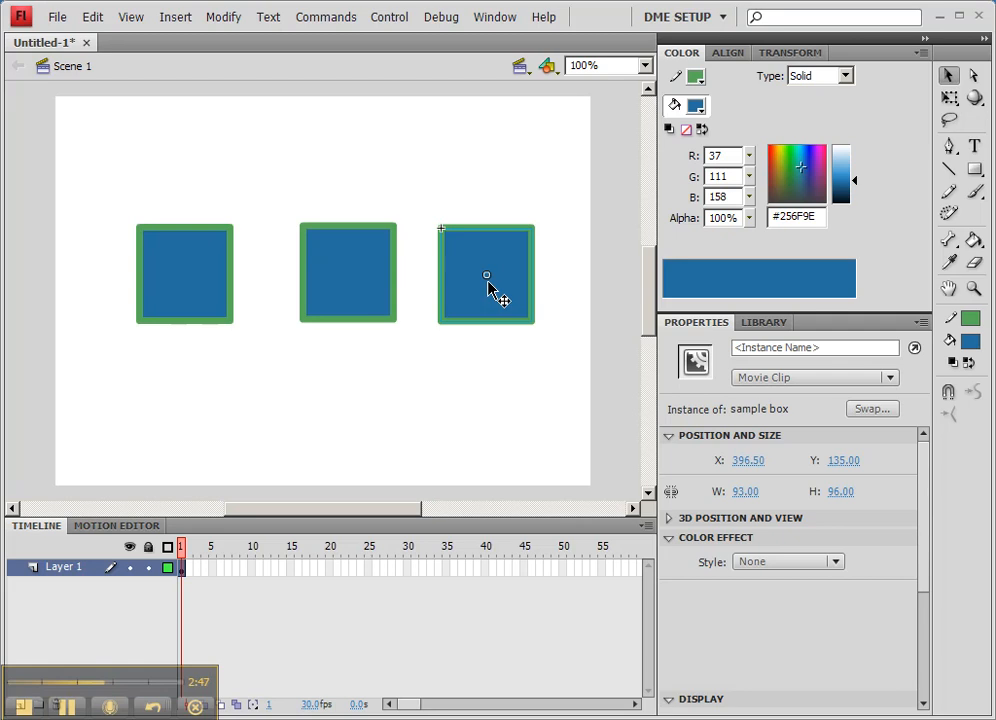
# Step: Confirm the instance behaviour is Movie Clip and check the sample box symbol in the Library
pyautogui.click(776, 382)
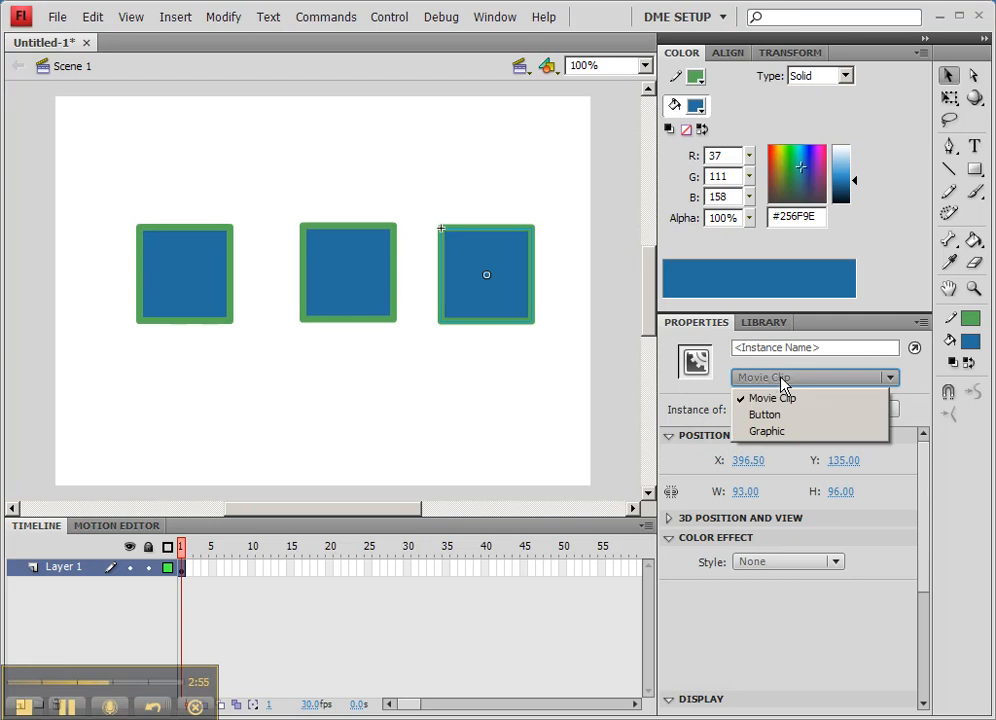
pyautogui.click(781, 384)
pyautogui.click(758, 323)
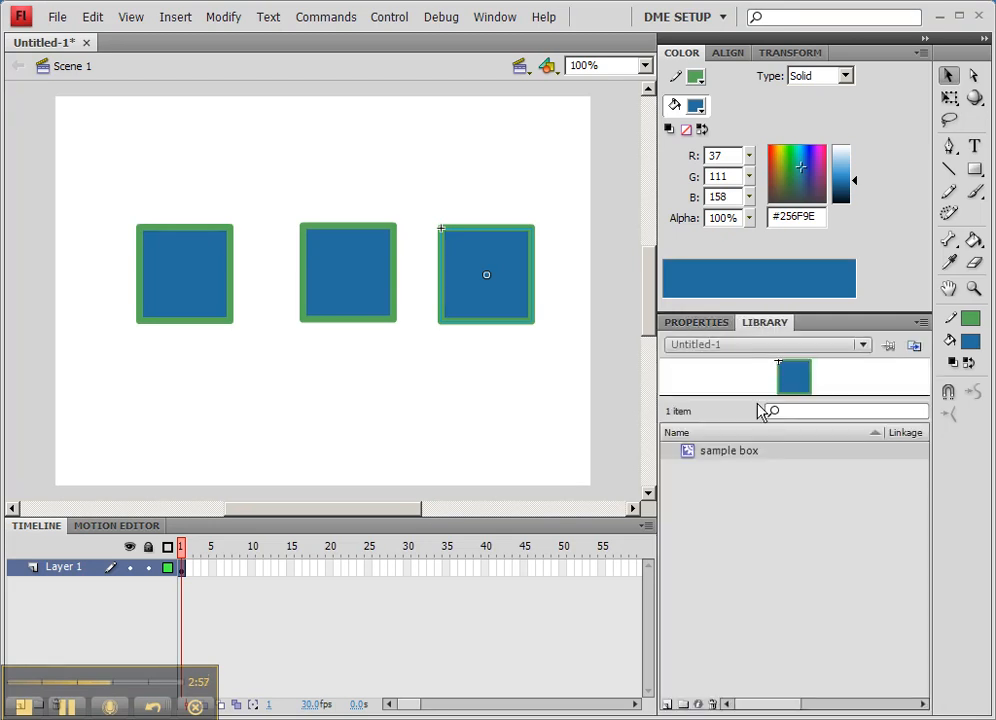
pyautogui.click(691, 455)
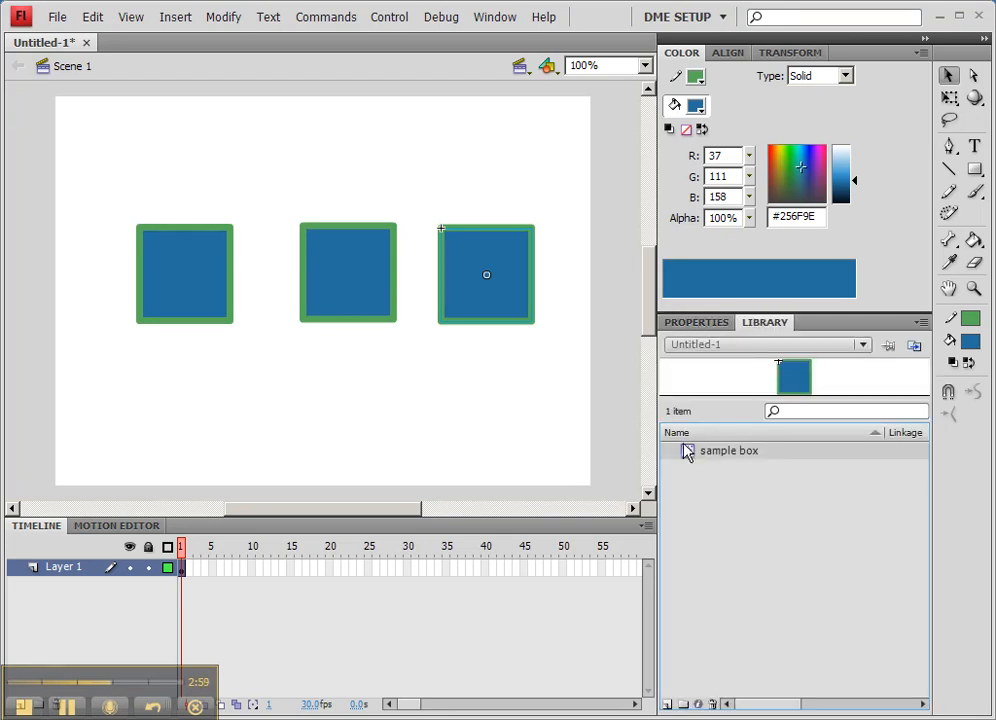
pyautogui.click(716, 323)
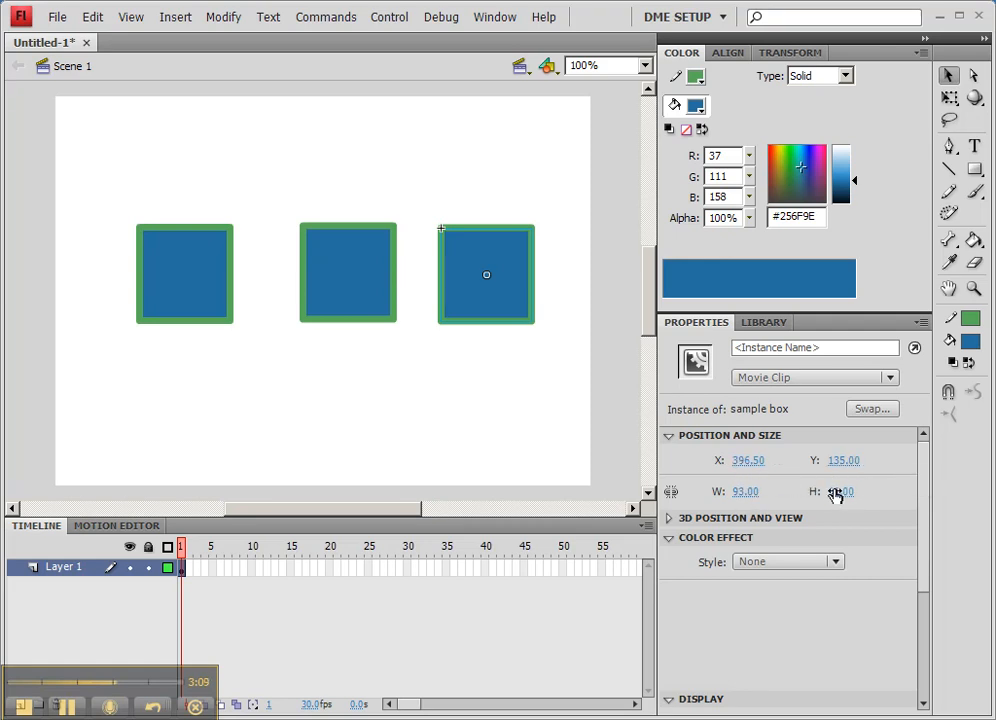
# Step: Select the middle, left and right boxes in turn; the right one sits at X 396.50, Y 135.00
pyautogui.click(360, 296)
pyautogui.click(207, 289)
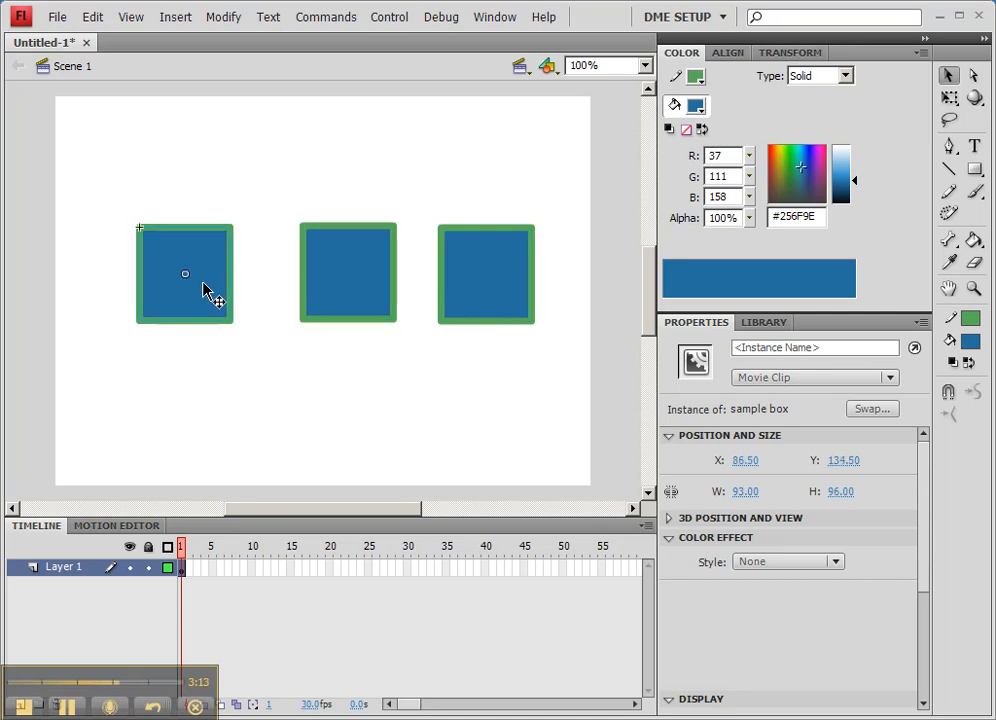
pyautogui.click(360, 292)
pyautogui.click(470, 290)
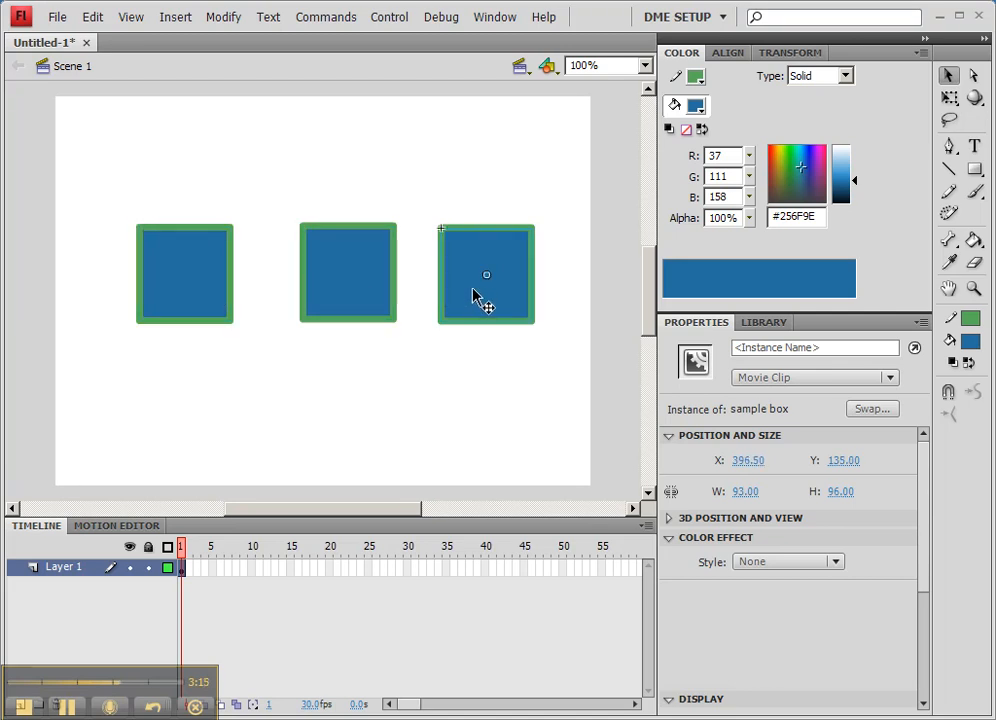
# Step: Show the Transform panel and select each of the three boxes in turn
pyautogui.click(808, 58)
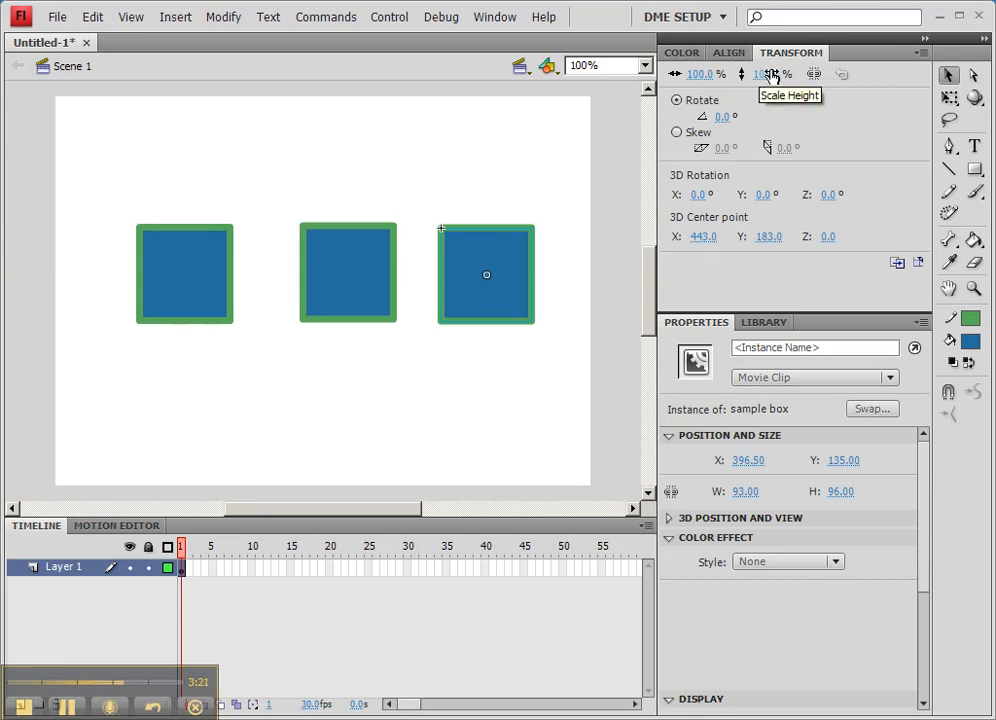
pyautogui.click(372, 293)
pyautogui.click(492, 277)
pyautogui.click(362, 282)
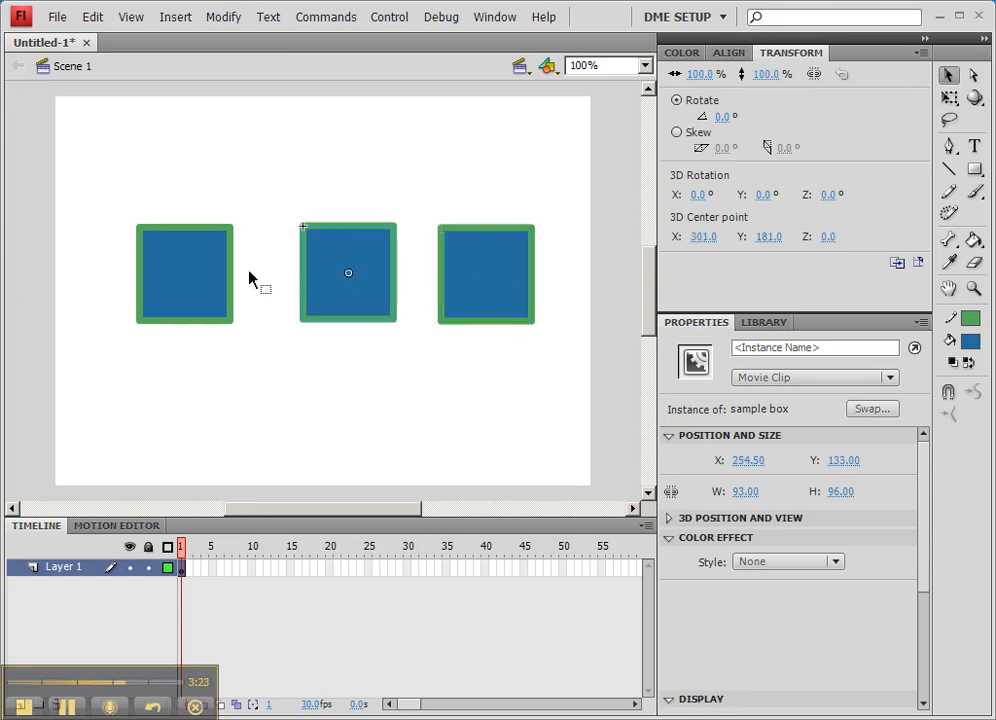
pyautogui.click(211, 271)
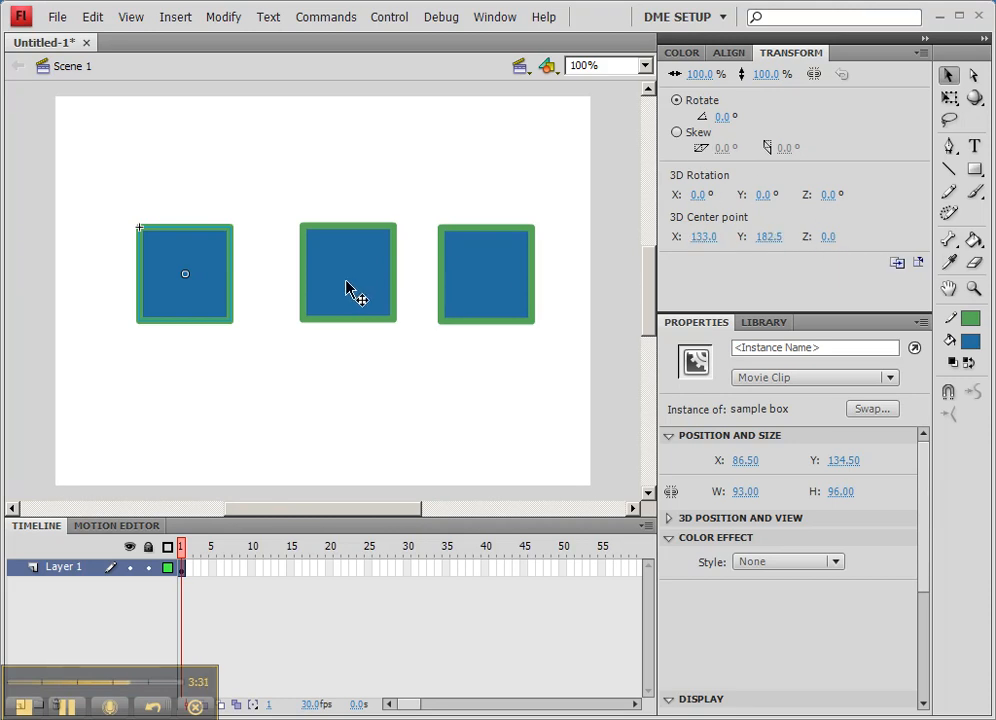
# Step: Drag the boxes left into an even row, middle at X 215.50 and right at X 379.50
pyautogui.moveTo(194, 312); pyautogui.dragTo(180, 306)
pyautogui.moveTo(350, 313); pyautogui.dragTo(316, 316)
pyautogui.moveTo(491, 305); pyautogui.dragTo(472, 302)
pyautogui.click(158, 269)
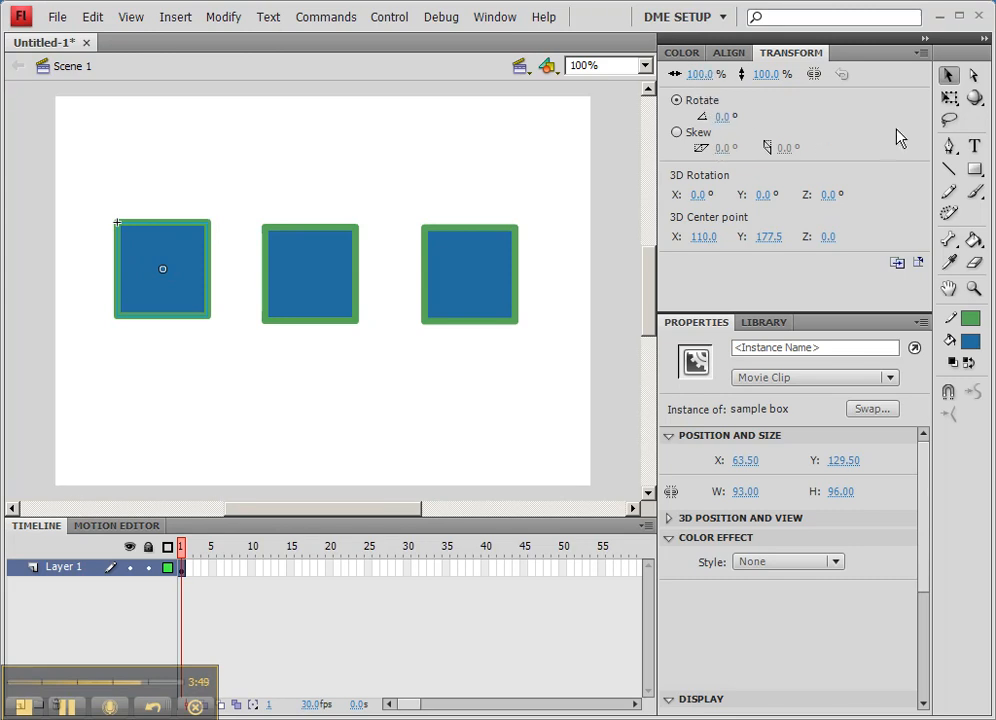
# Step: Scale the left box with Free Transform to 117.2%, about 109 × 112.5
pyautogui.click(950, 103)
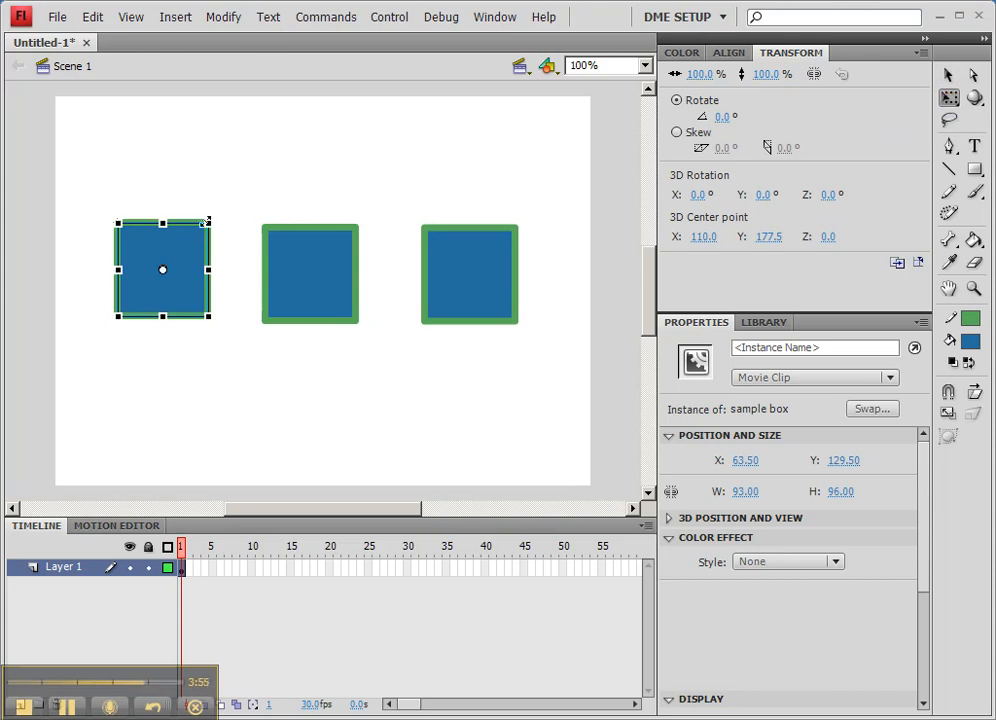
pyautogui.moveTo(205, 220); pyautogui.dragTo(176, 231)
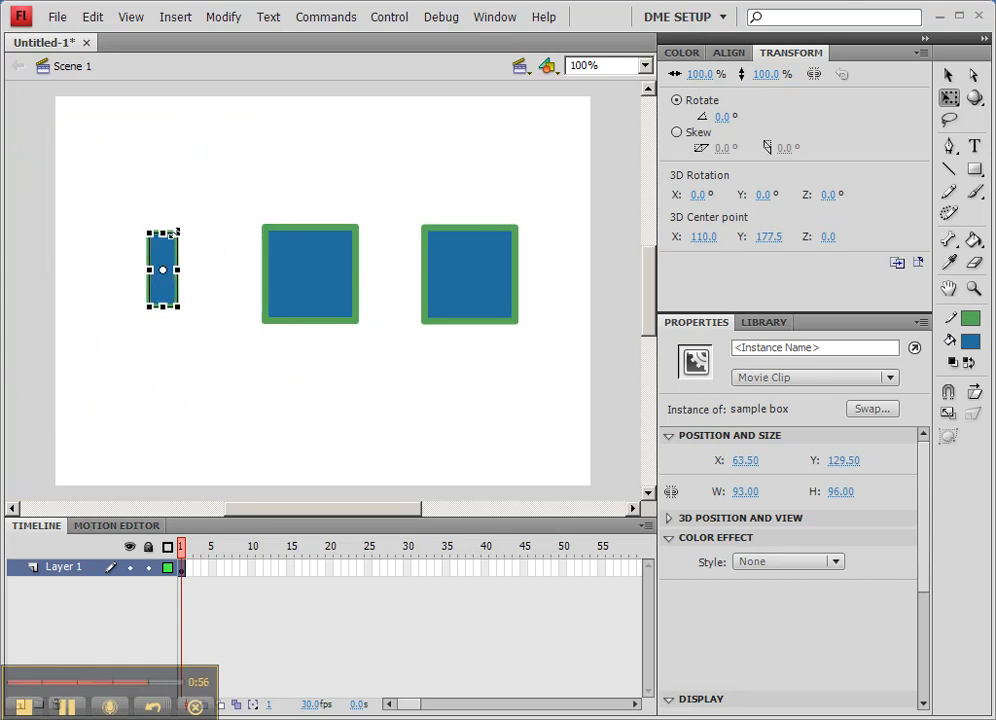
pyautogui.moveTo(176, 231); pyautogui.dragTo(214, 188)
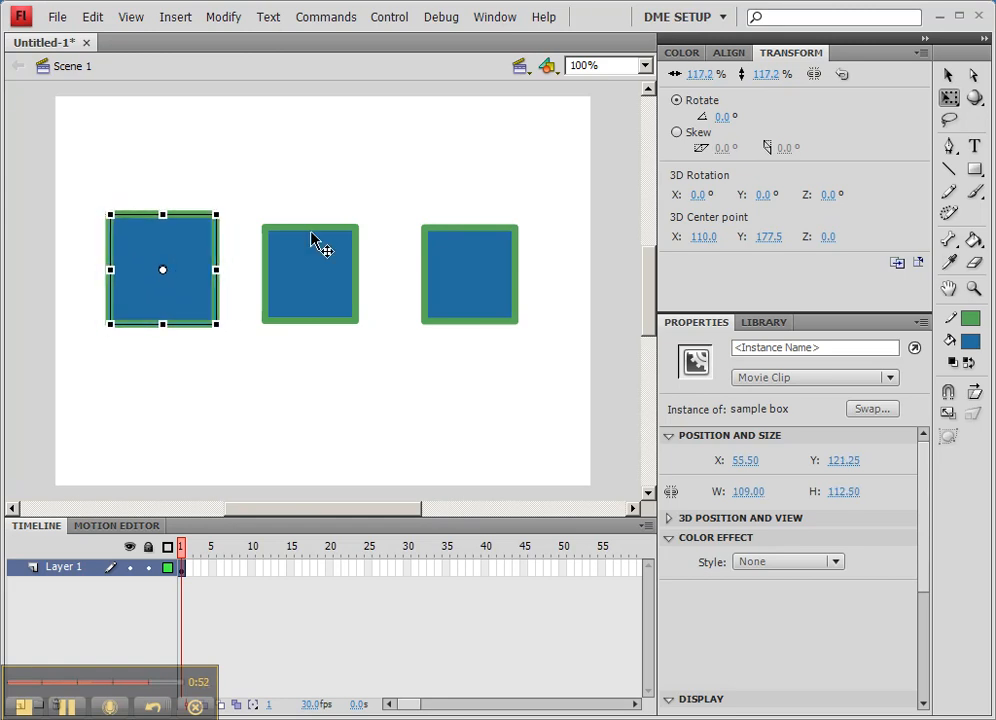
pyautogui.click(312, 243)
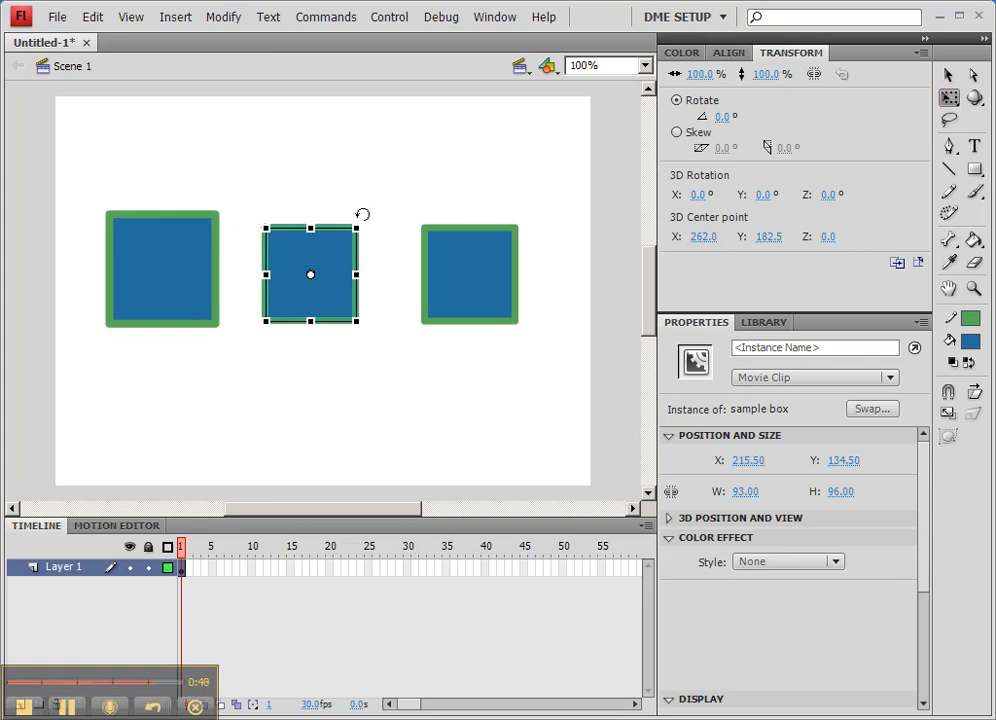
# Step: Skew the right box by its top edge and rotate the middle box to about 60.2°
pyautogui.moveTo(366, 214); pyautogui.dragTo(390, 272)
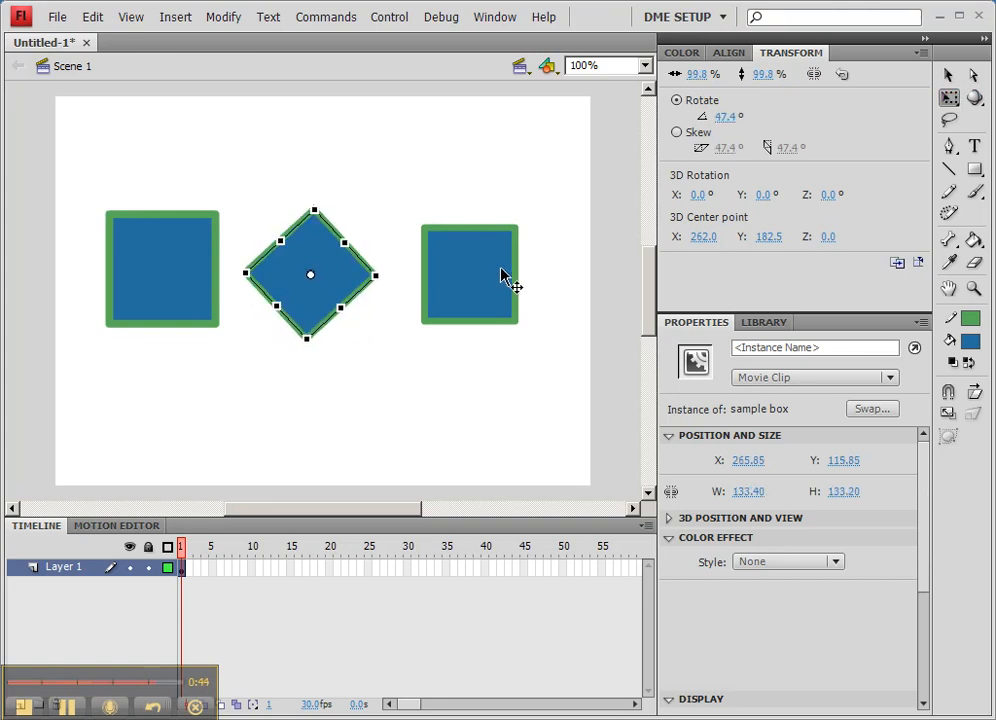
pyautogui.click(507, 278)
pyautogui.moveTo(484, 228); pyautogui.dragTo(487, 276)
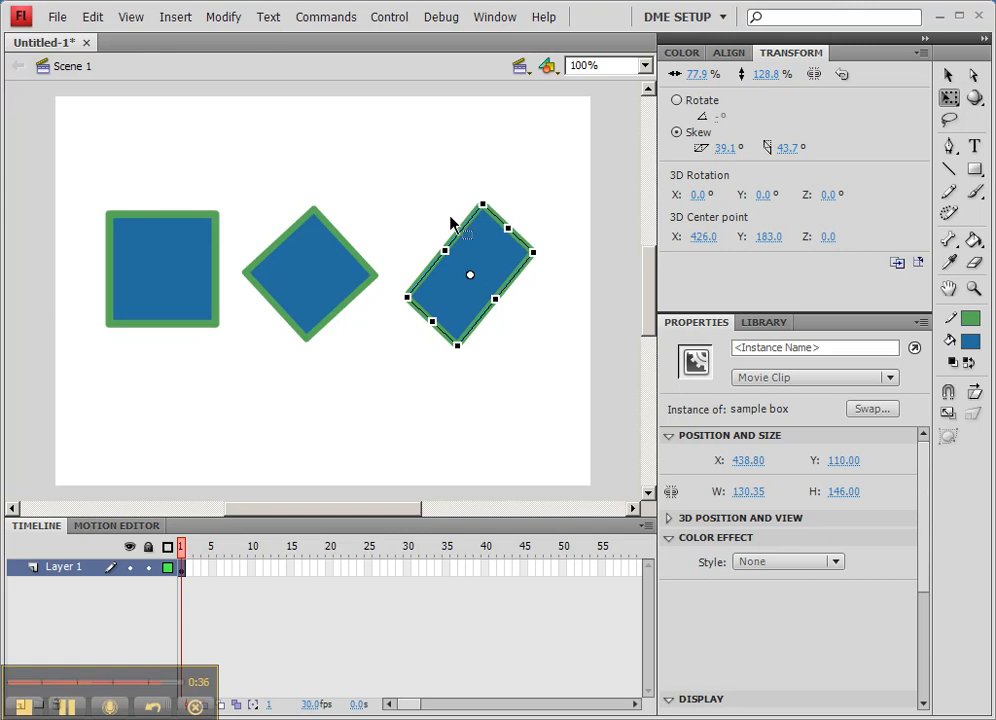
pyautogui.click(310, 277)
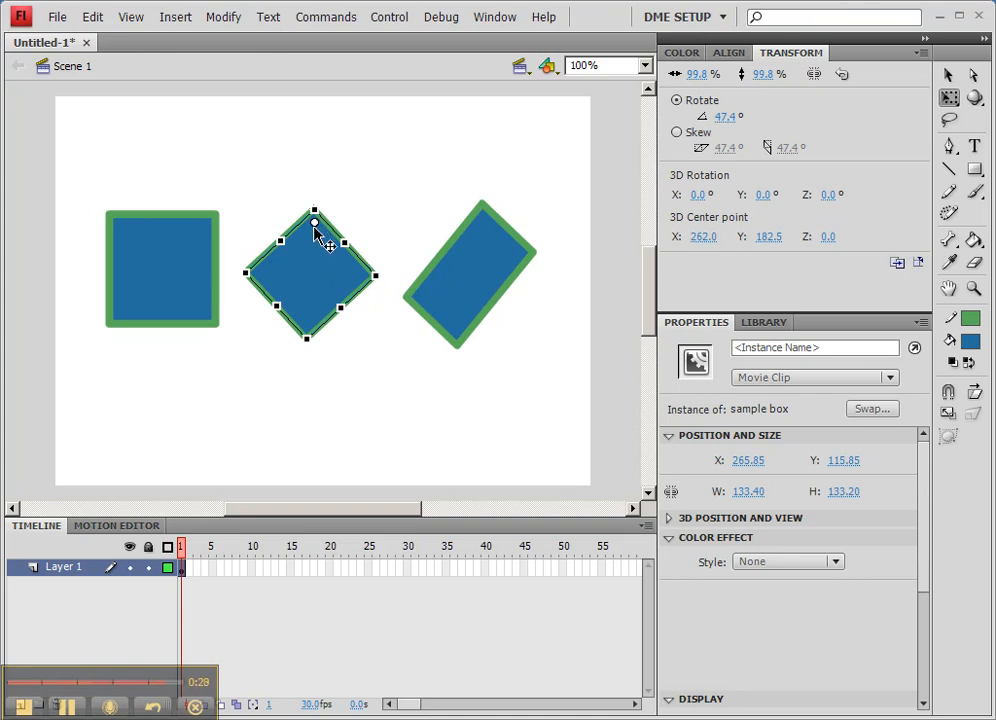
pyautogui.moveTo(386, 266); pyautogui.dragTo(322, 199)
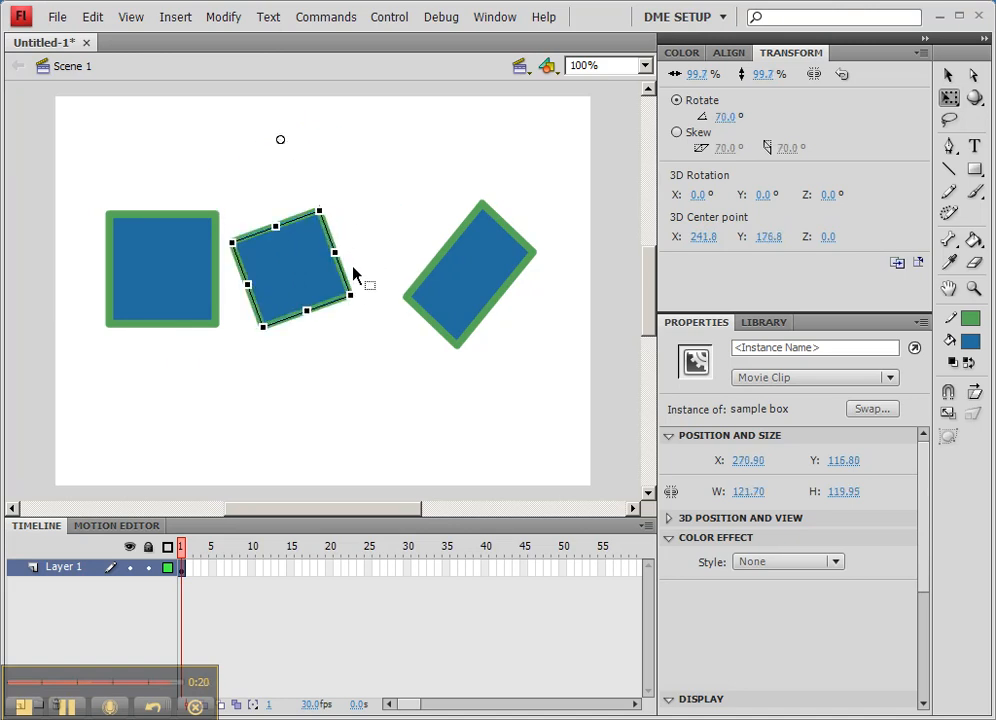
pyautogui.moveTo(362, 289)
pyautogui.mouseDown()
pyautogui.moveTo(322, 78)
pyautogui.moveTo(228, 147)
pyautogui.moveTo(478, 260)
pyautogui.moveTo(387, 276)
pyautogui.moveTo(378, 300)
pyautogui.mouseUp()
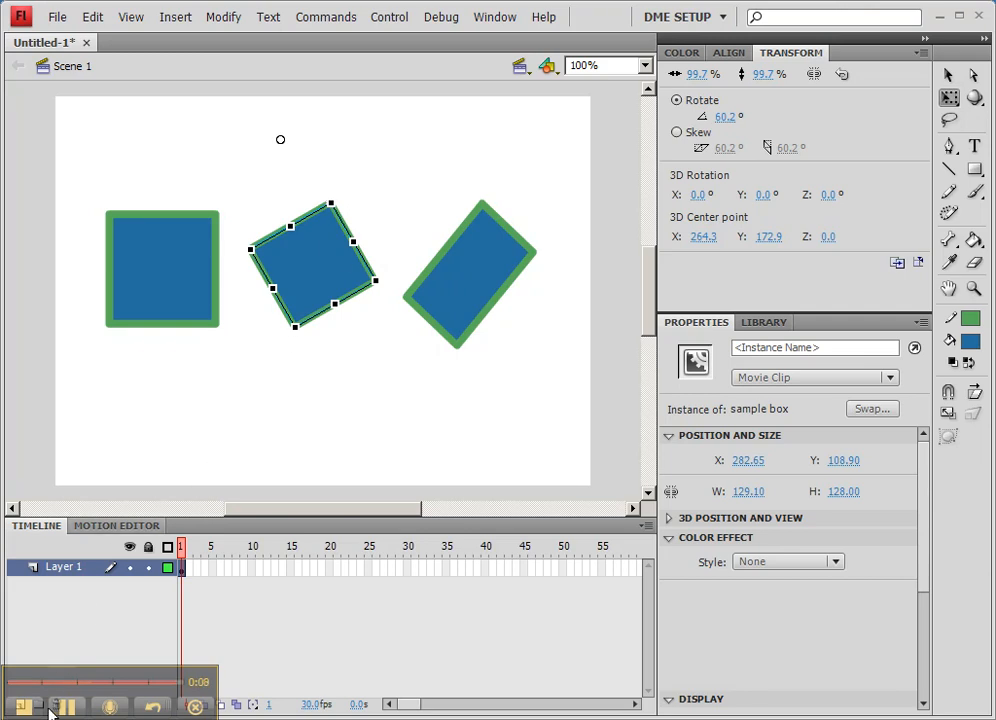
# Step: Bring up the File > Save As dialog, then cancel it without saving
pyautogui.click(58, 17)
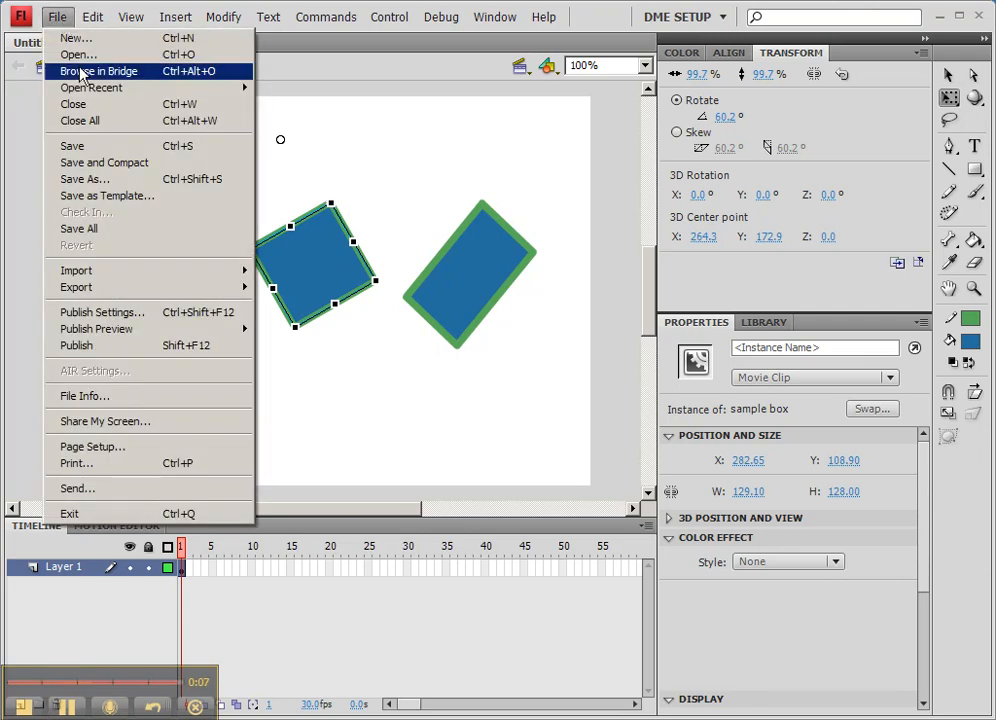
pyautogui.click(84, 179)
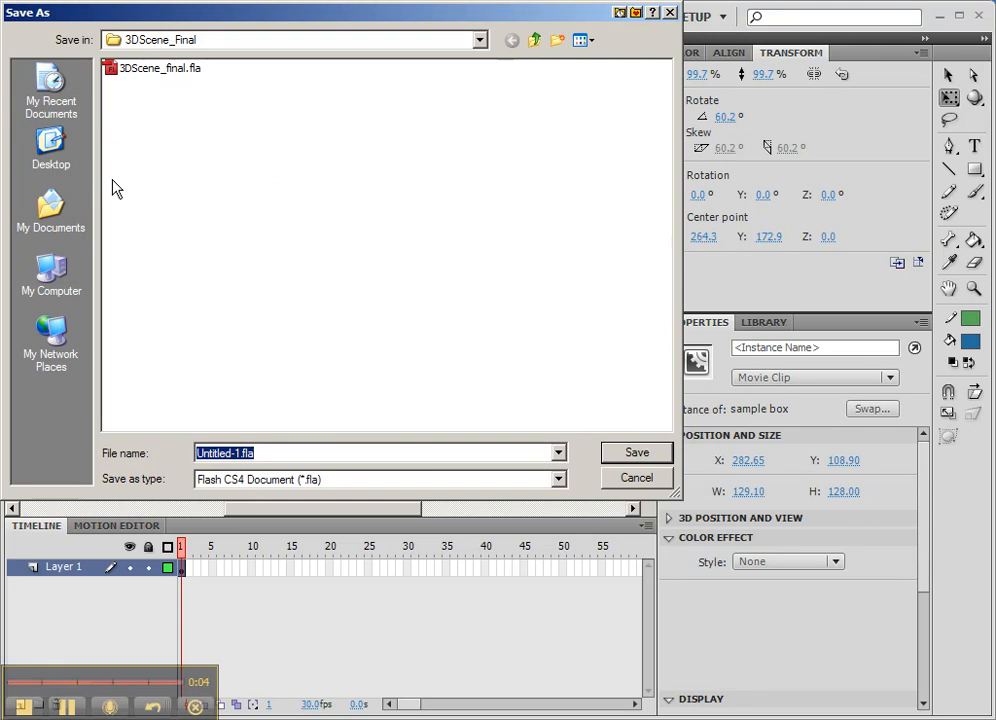
pyautogui.click(636, 478)
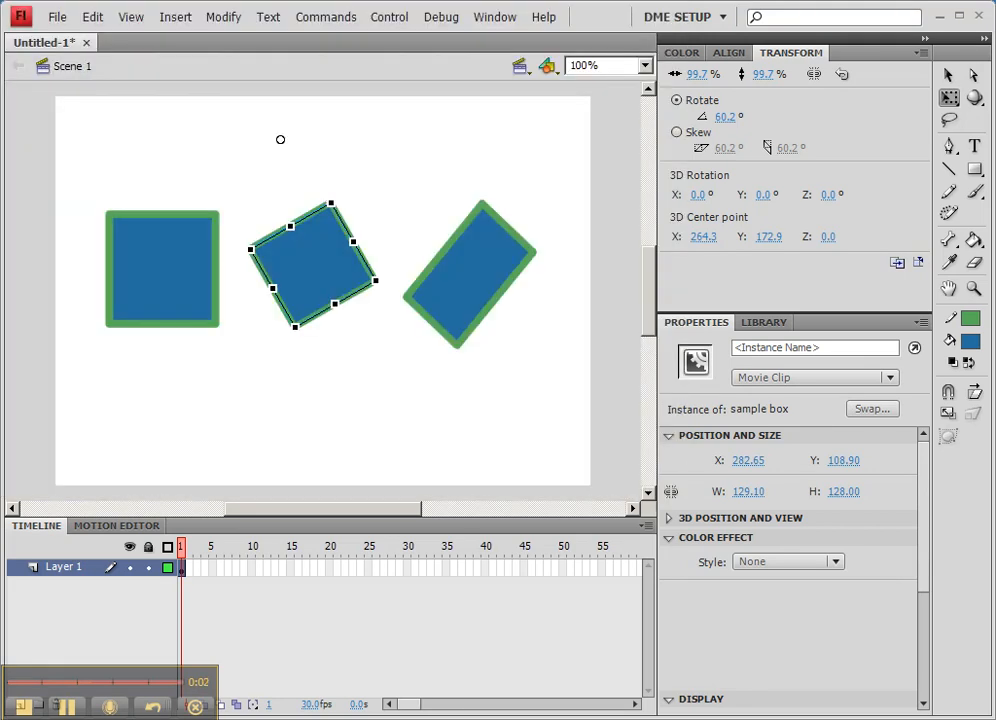